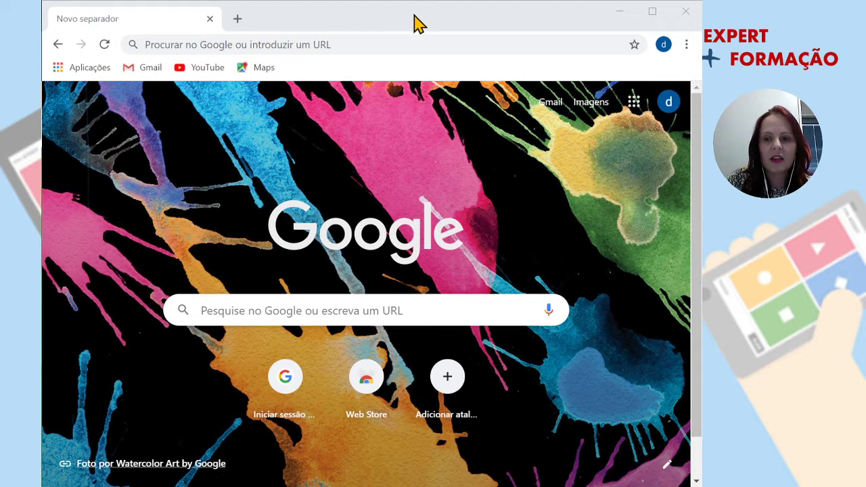
Step: Search Google for "kahoot" and open the kahoot.com website
left_click(414, 19)
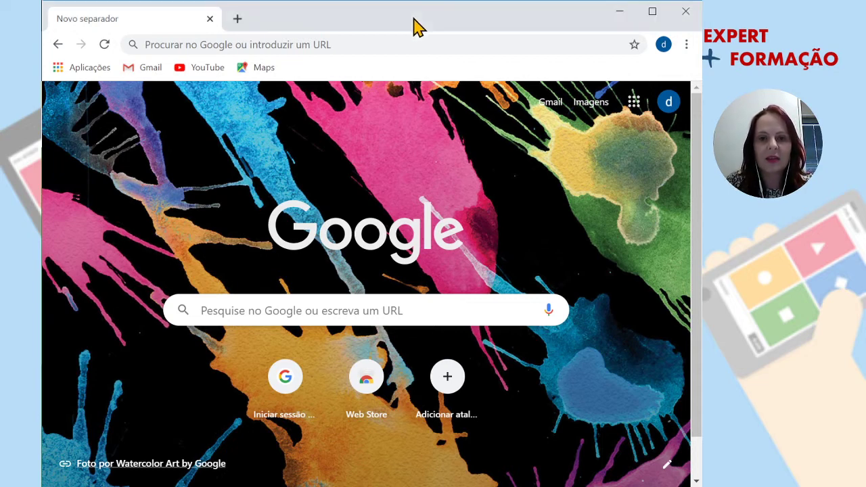
left_click(312, 309)
type("kahoot")
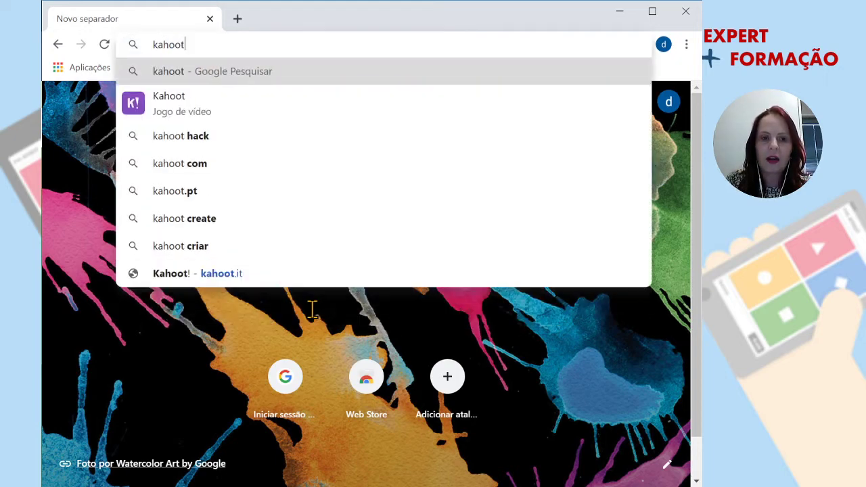
key("Return")
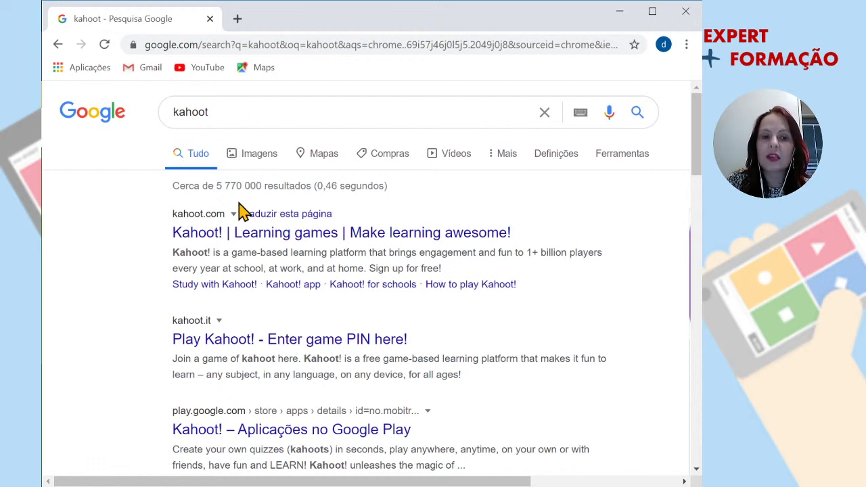
left_click(201, 237)
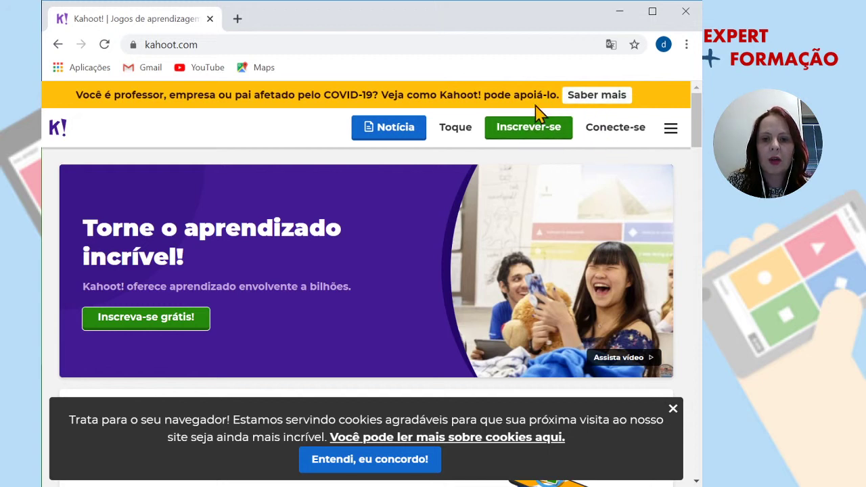
Step: Sign up for a Kahoot! account as Professor with Escola as the workplace, registering through Google
left_click(512, 135)
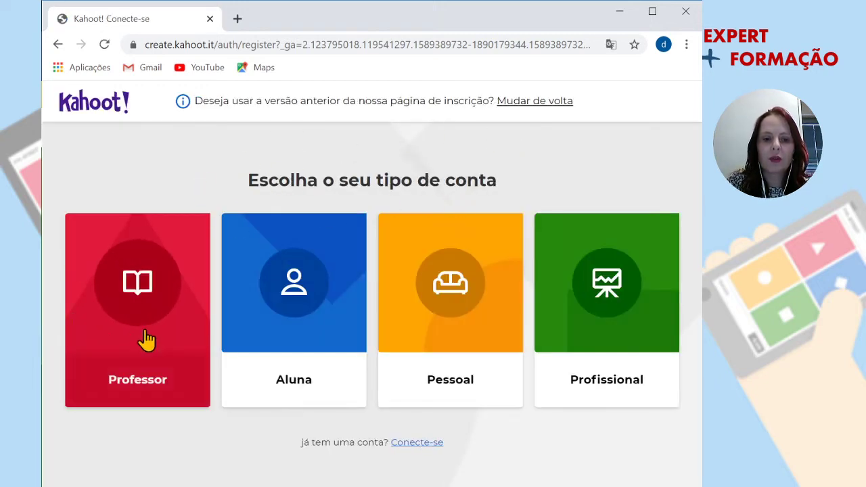
left_click(116, 291)
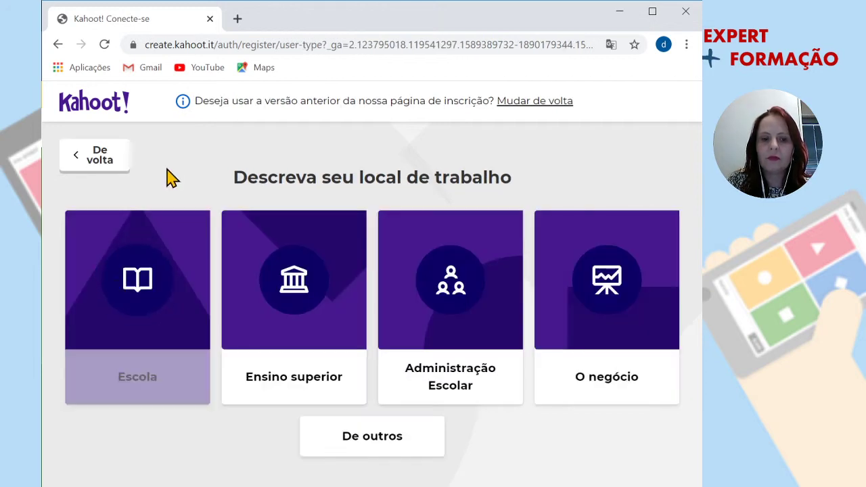
left_click(144, 349)
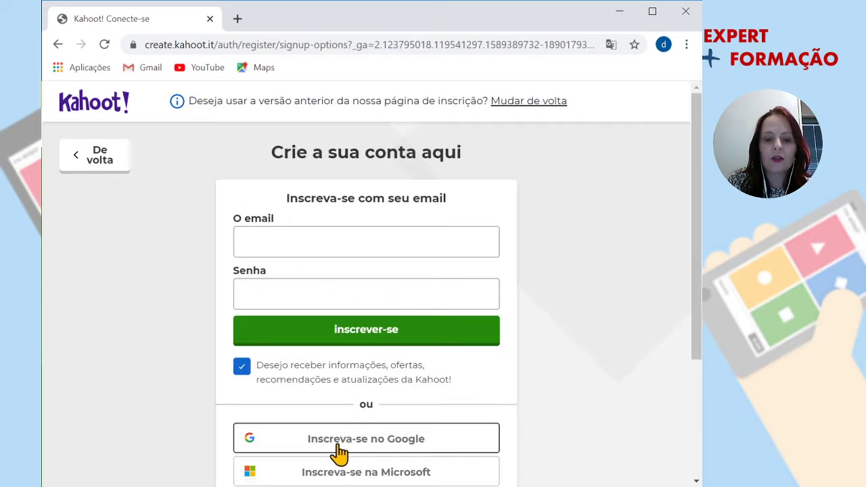
left_click(337, 446)
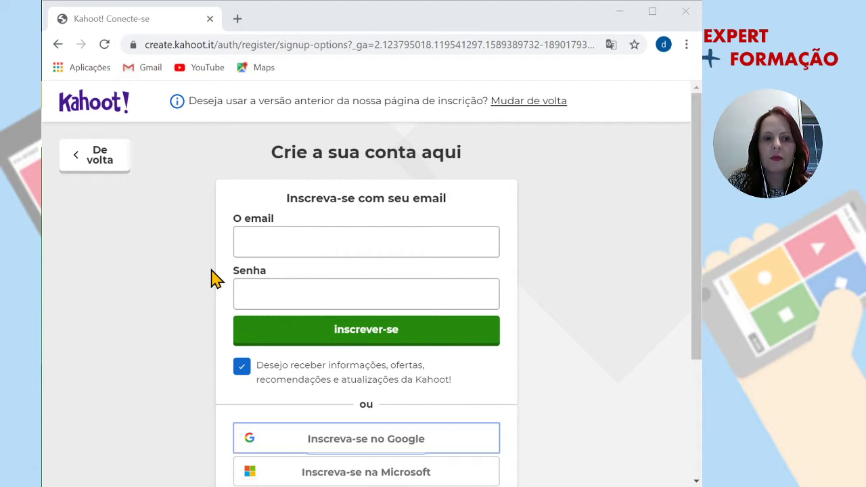
key("Return")
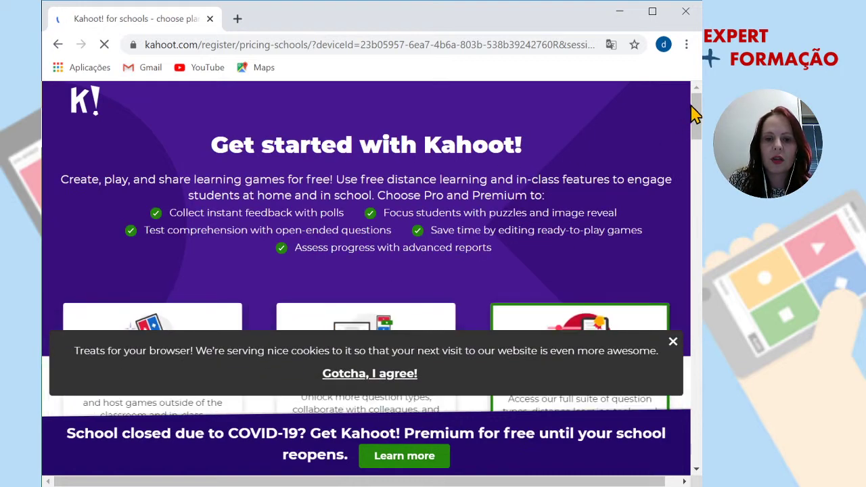
Step: Dismiss the cookie notice and continue with the free Basic plan
left_click(673, 346)
left_click_drag(698, 131, 700, 162)
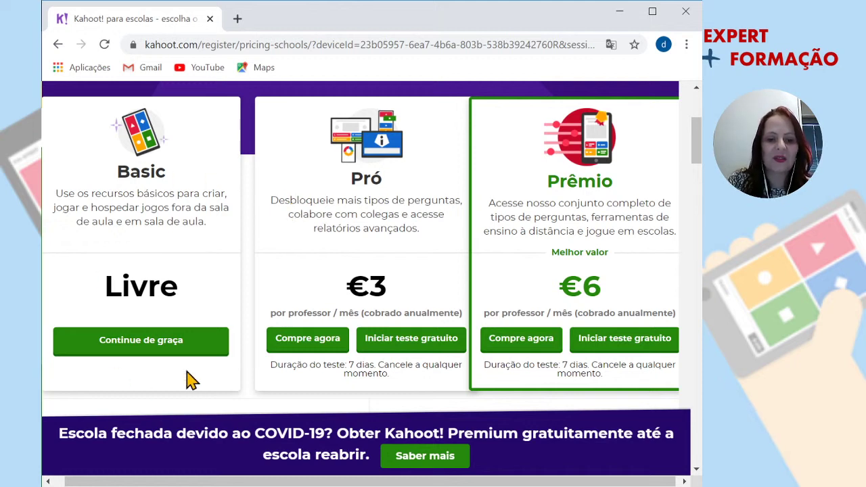
left_click(153, 347)
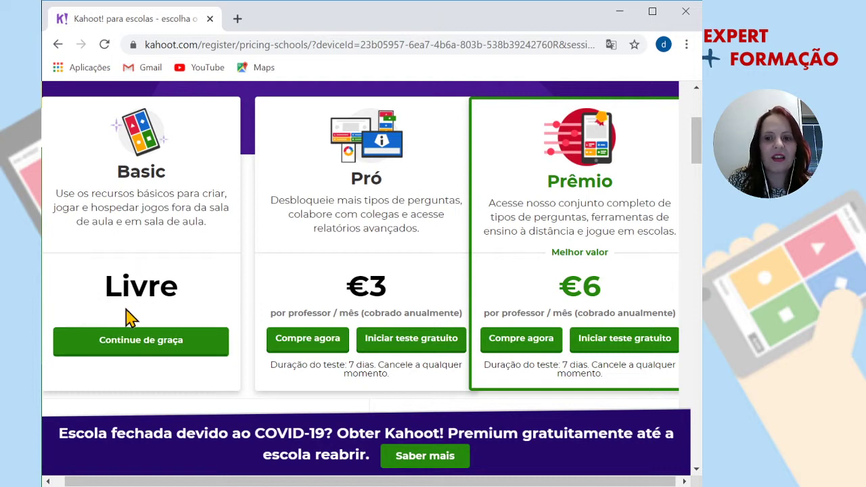
left_click(129, 358)
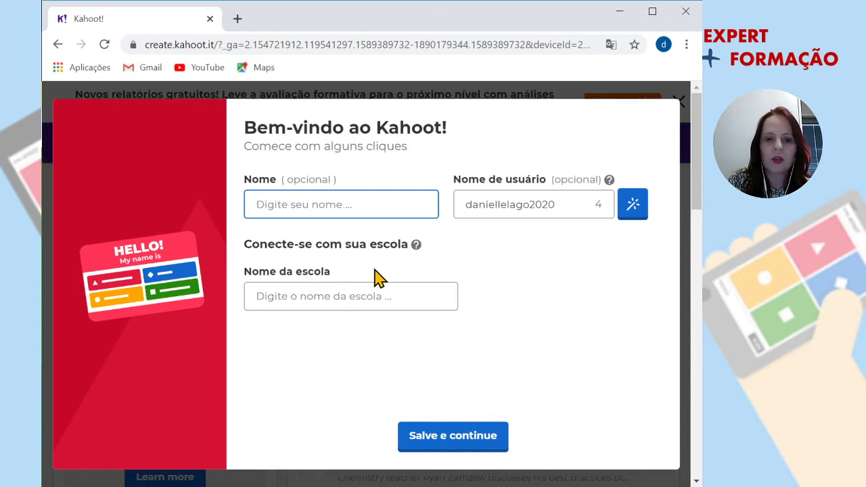
Step: Get past the welcome profile form and intro without adding details, and create a new blank kahoot
left_click(429, 436)
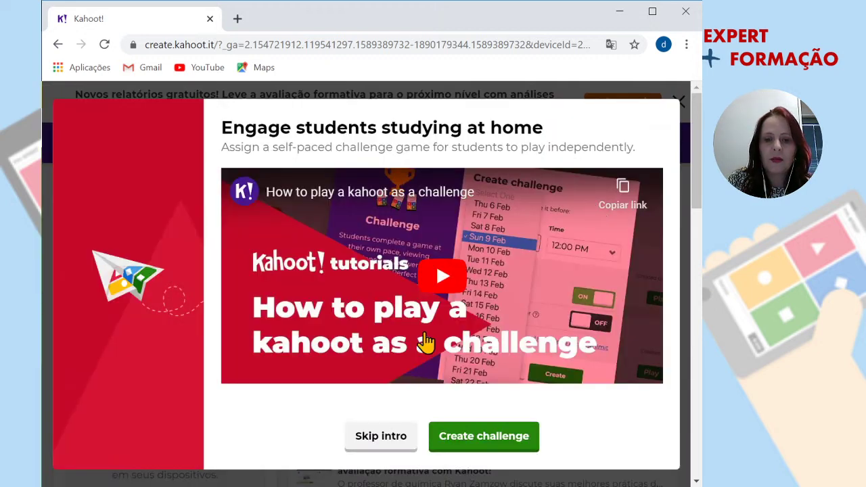
left_click(635, 92)
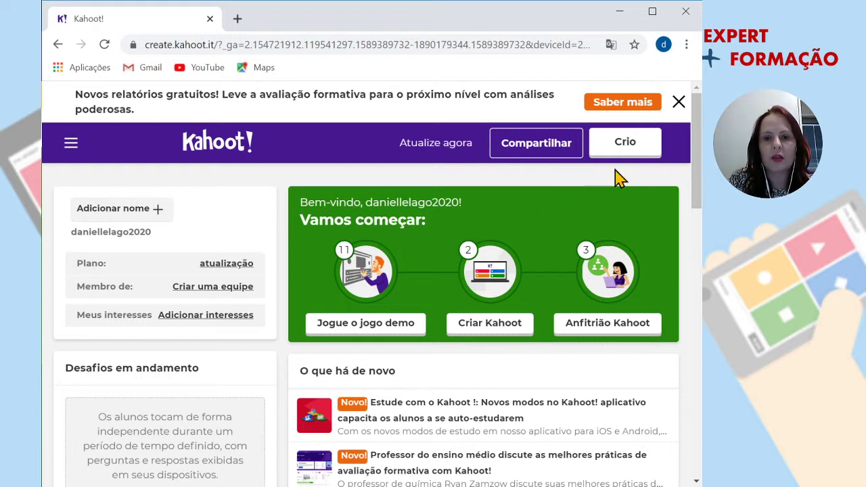
left_click(629, 151)
left_click(629, 150)
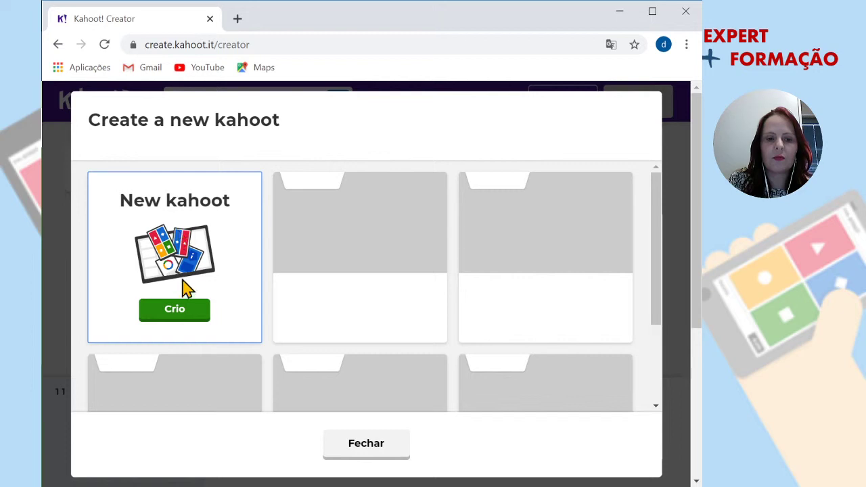
left_click(178, 323)
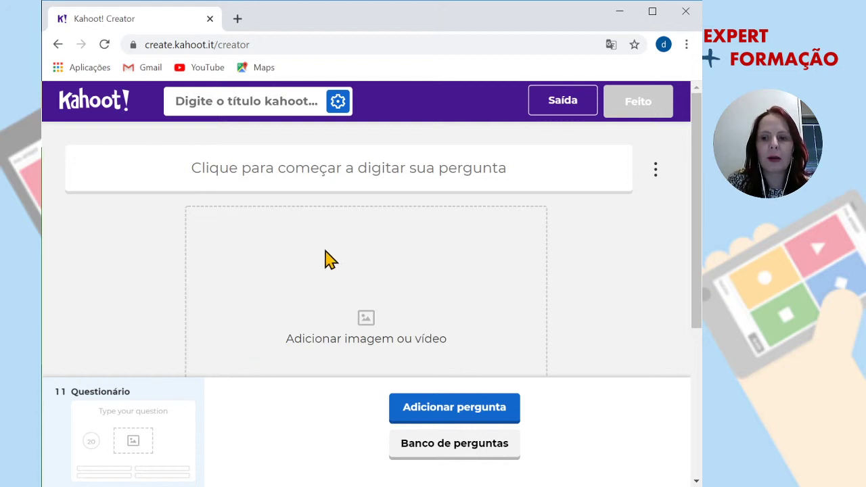
Step: Title the kahoot "Conhecimentos gerais" in its summary settings
left_click(247, 111)
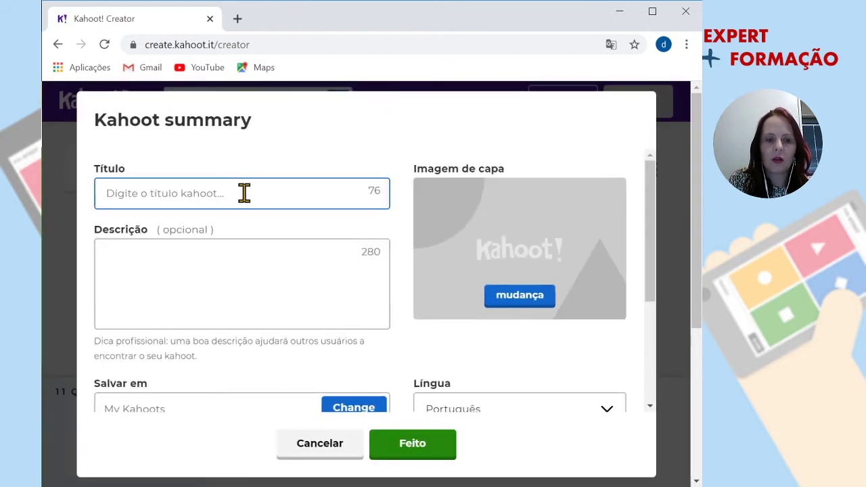
type("C")
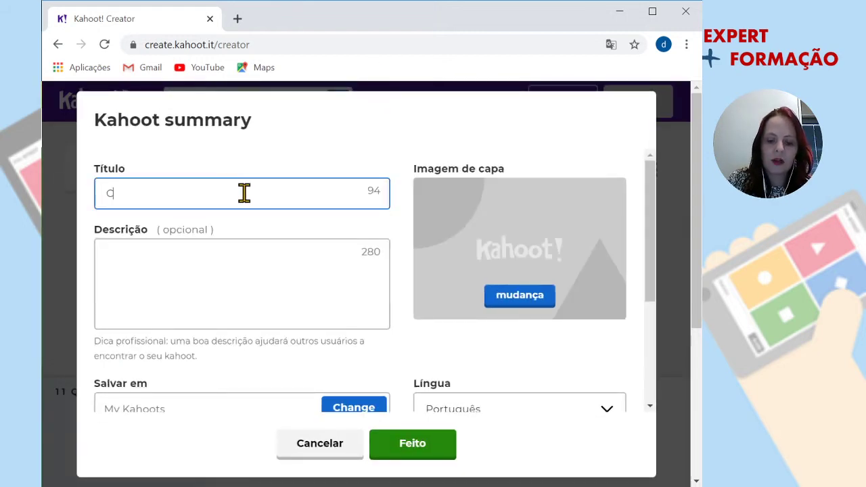
type("onhecimentos gerais")
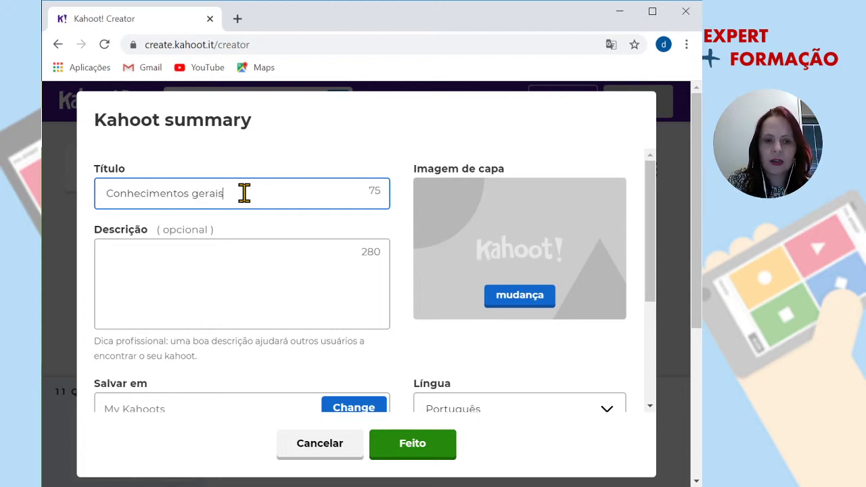
left_click(236, 267)
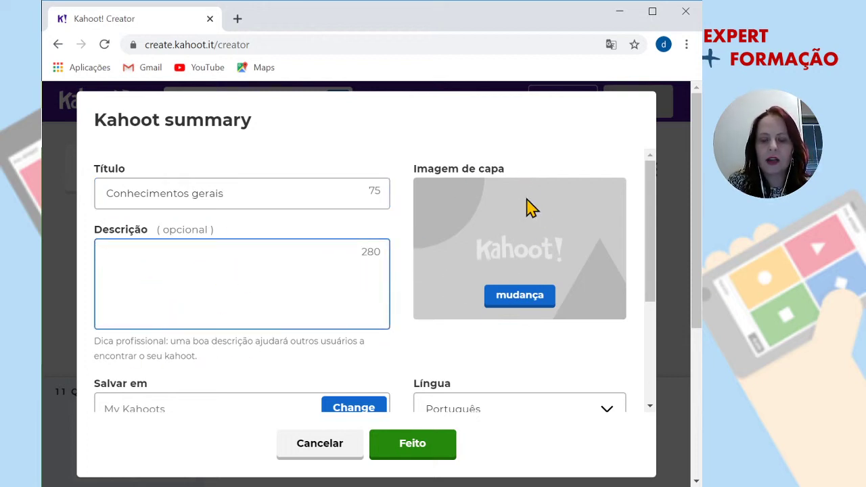
Step: Set the cover image to the colourful cartoon-face mural from the image library's Mais popular category
left_click(519, 299)
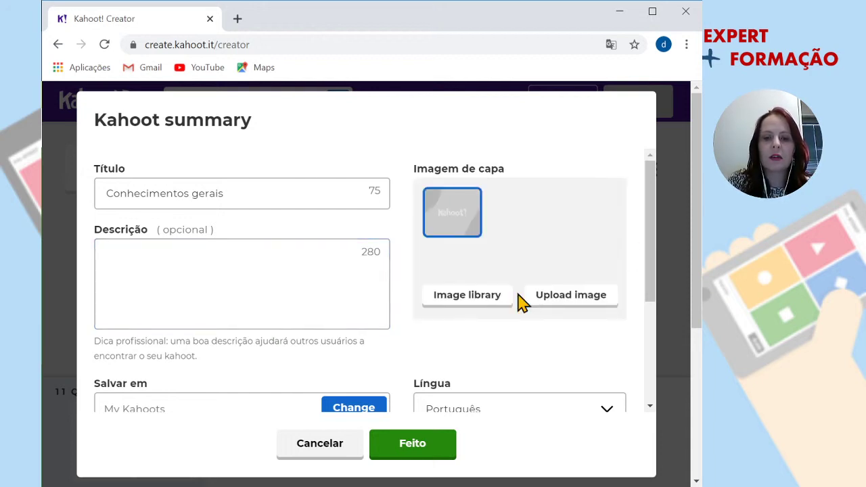
left_click(462, 308)
left_click(462, 308)
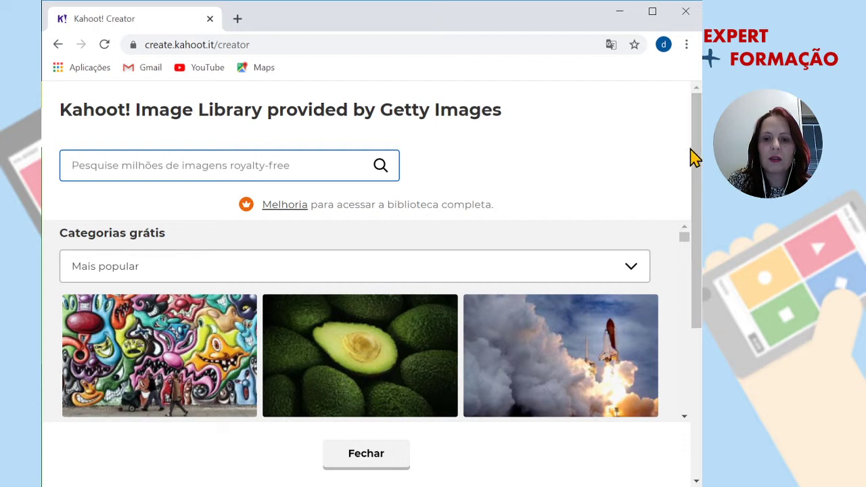
scroll(694, 157, "down", 5)
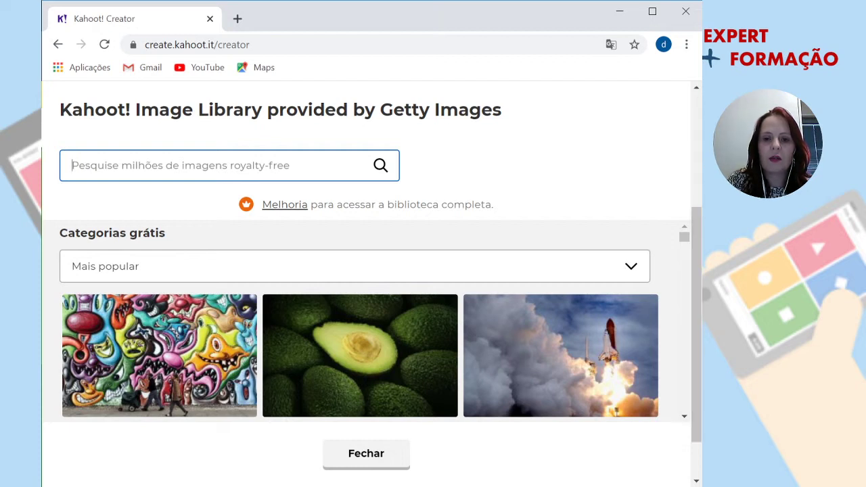
left_click(614, 269)
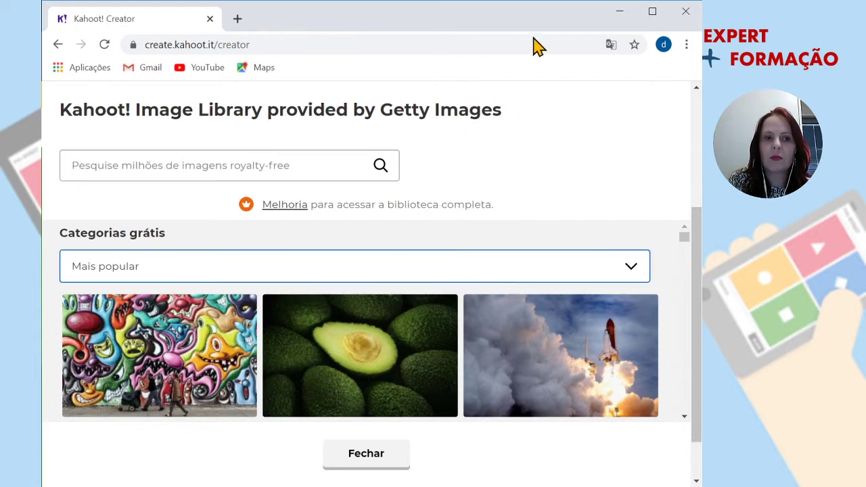
left_click(682, 191)
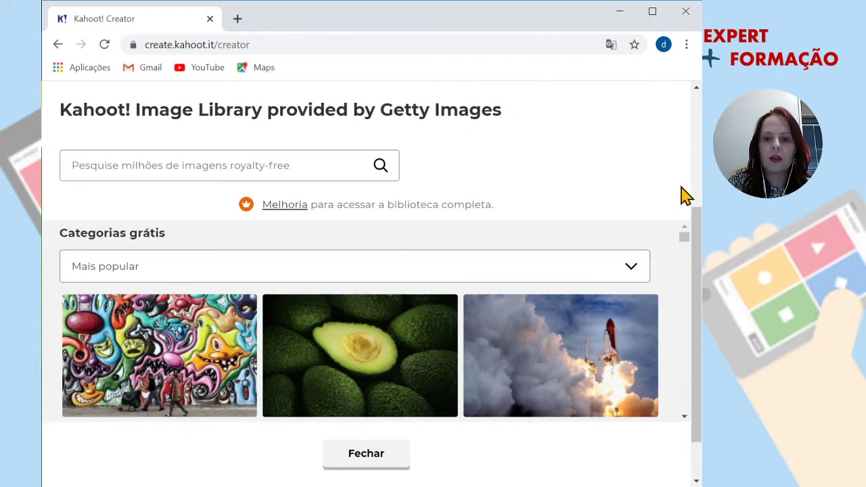
left_click(685, 418)
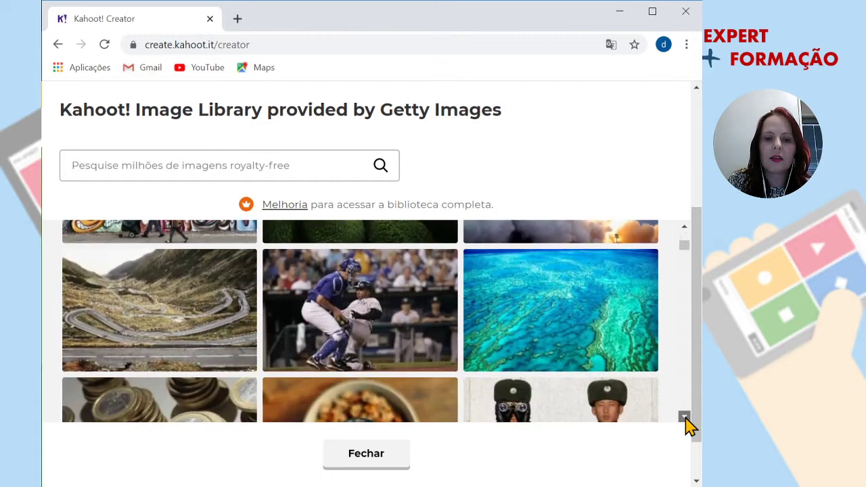
left_click(685, 418)
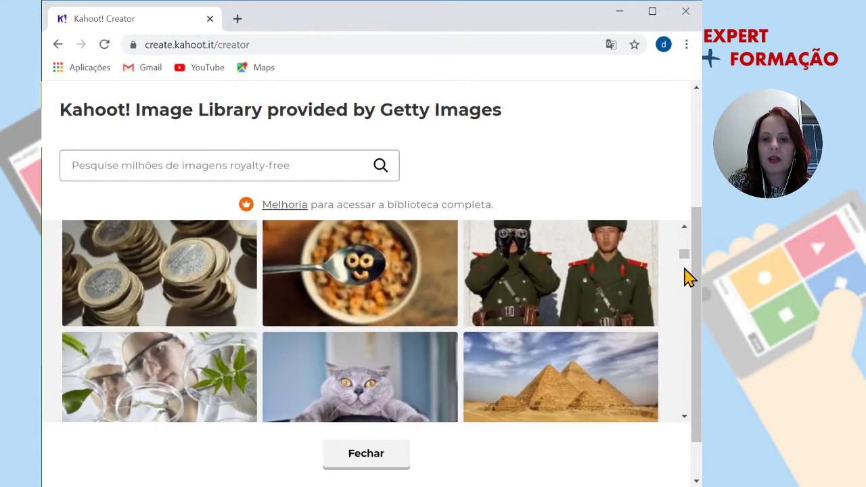
left_click_drag(684, 252, 686, 238)
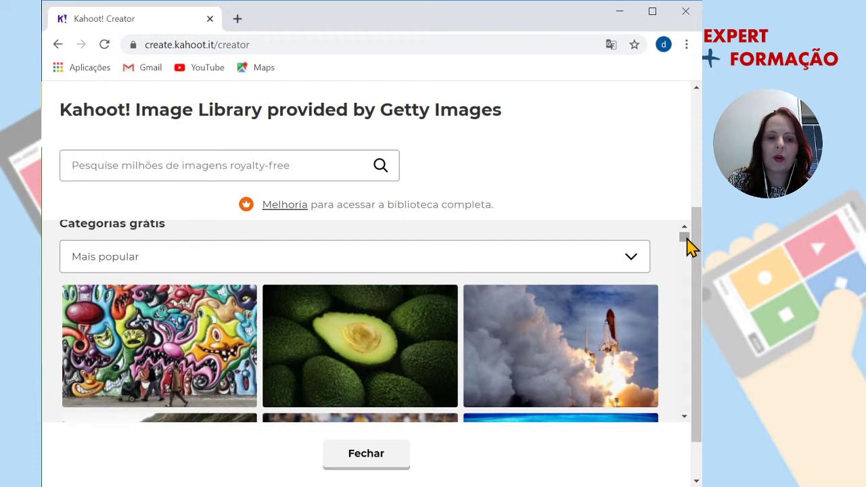
left_click(133, 382)
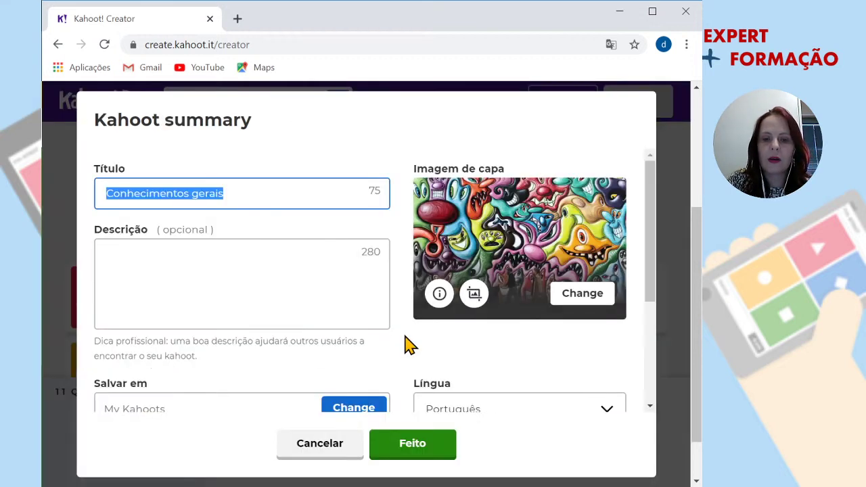
Step: Preview the Disco and Funk lobby tracks, then set the lobby music to Reggae and save the kahoot summary
left_click_drag(654, 246, 663, 318)
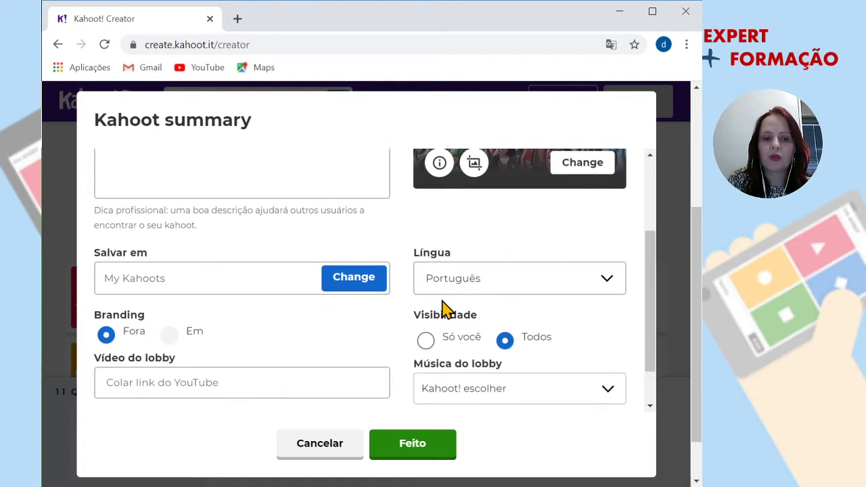
left_click_drag(650, 287, 648, 344)
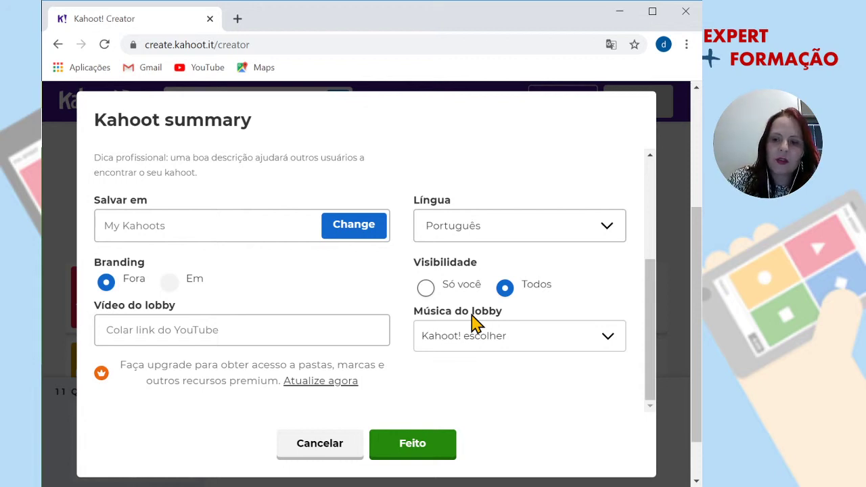
left_click(504, 345)
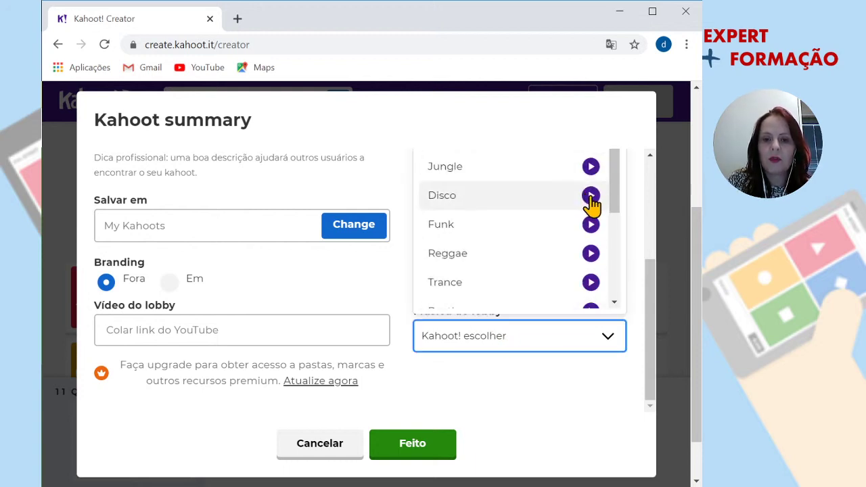
left_click(591, 196)
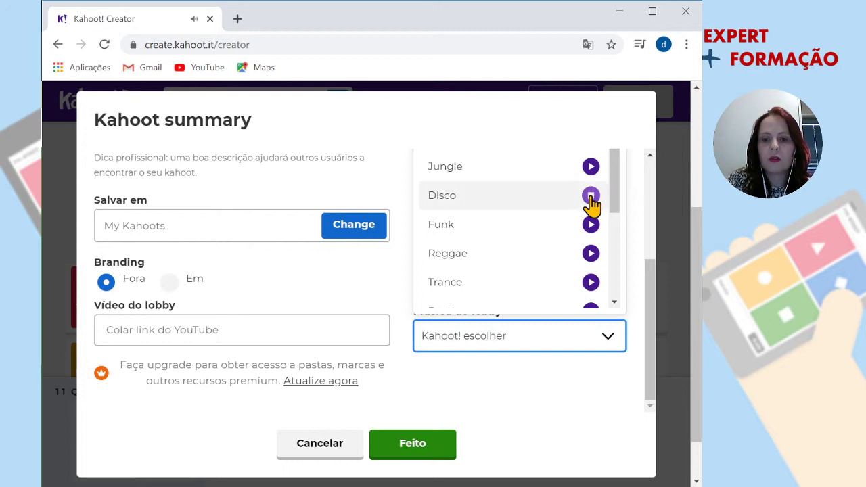
left_click(591, 225)
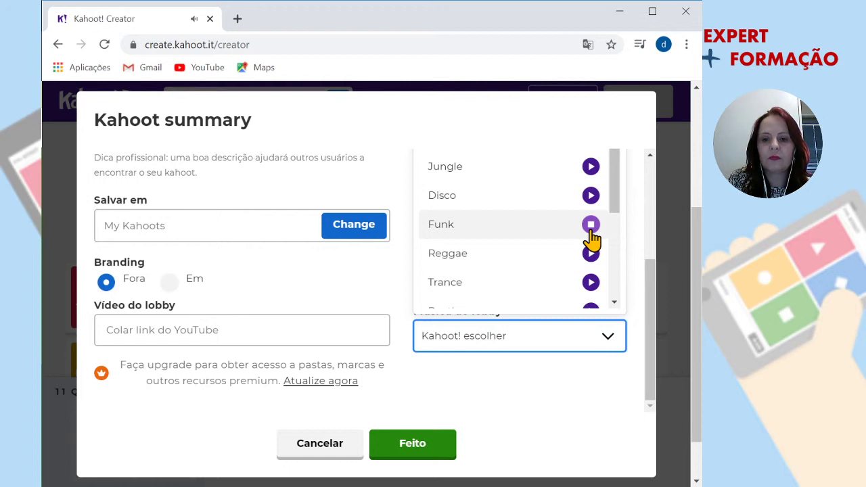
left_click_drag(614, 207, 611, 183)
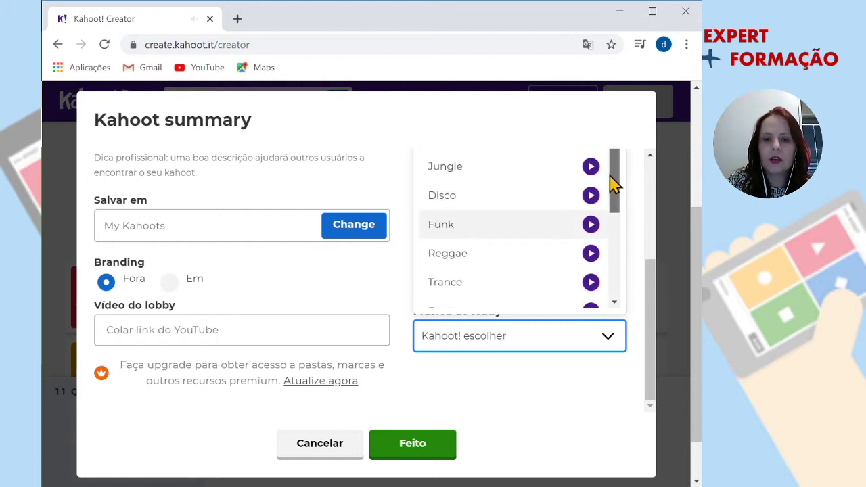
left_click(483, 266)
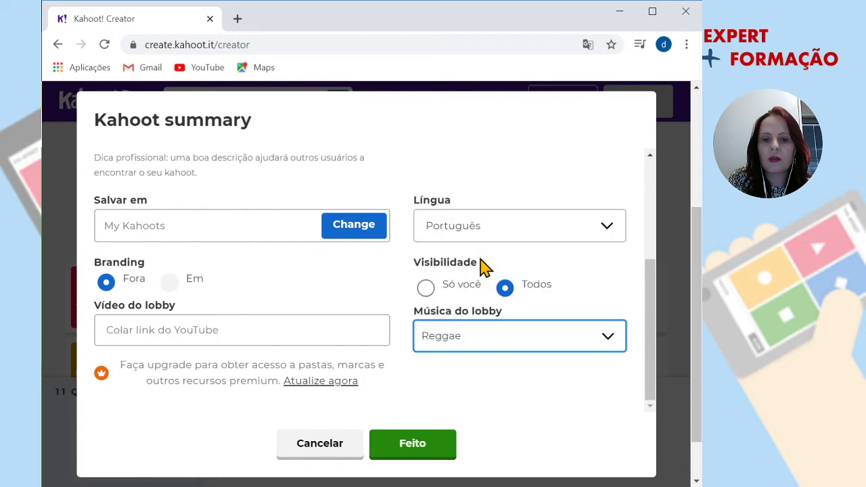
left_click(423, 439)
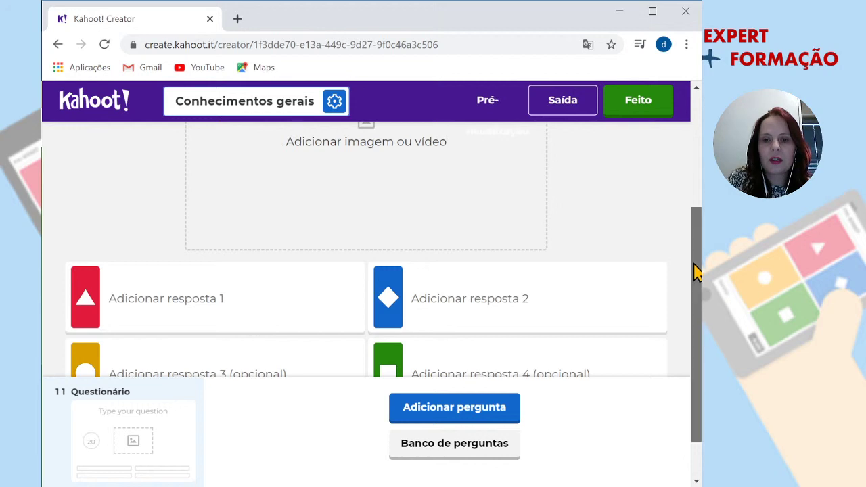
Step: Begin the first question's text with "Qual das figuras geometricas Não"
left_click_drag(697, 271, 681, 149)
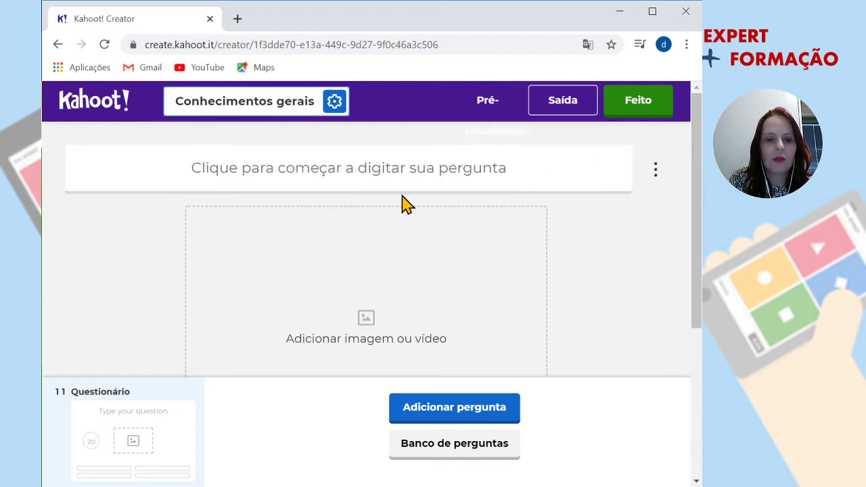
left_click(401, 170)
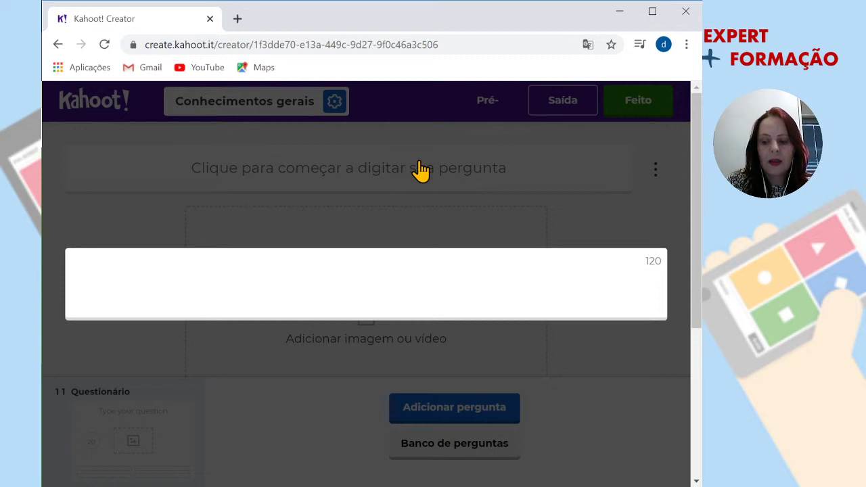
type("Qua")
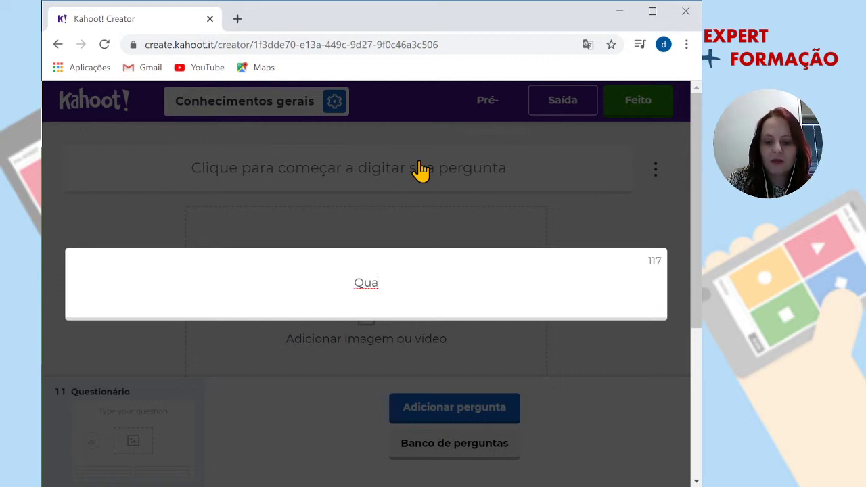
type("l ")
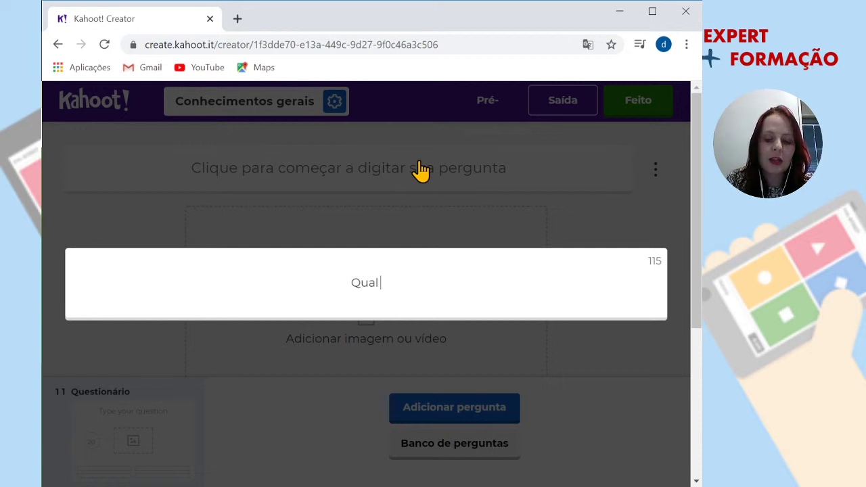
type("das ")
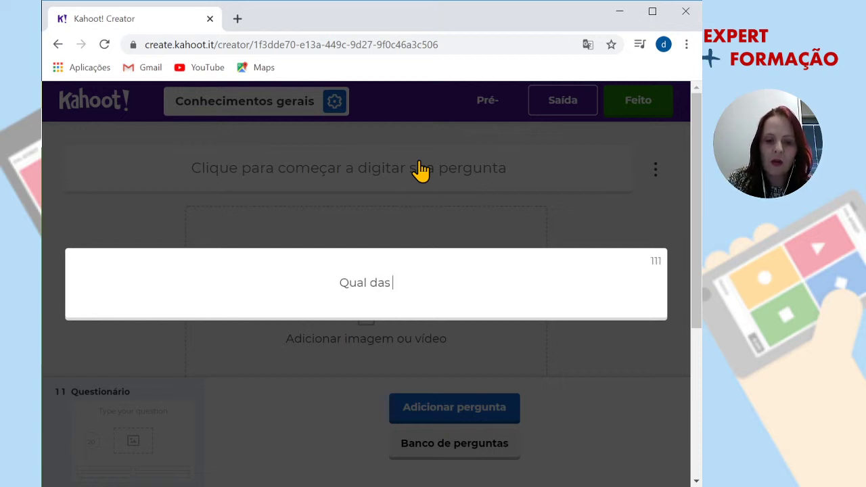
type("figuras ")
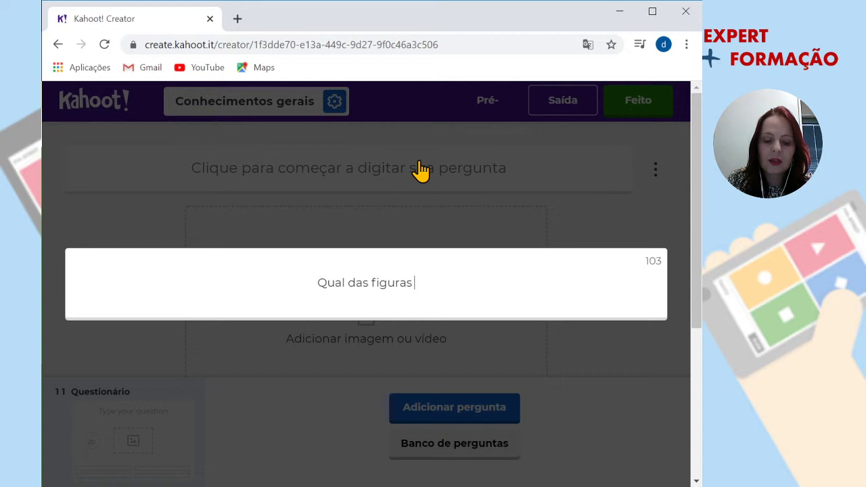
type("geometri")
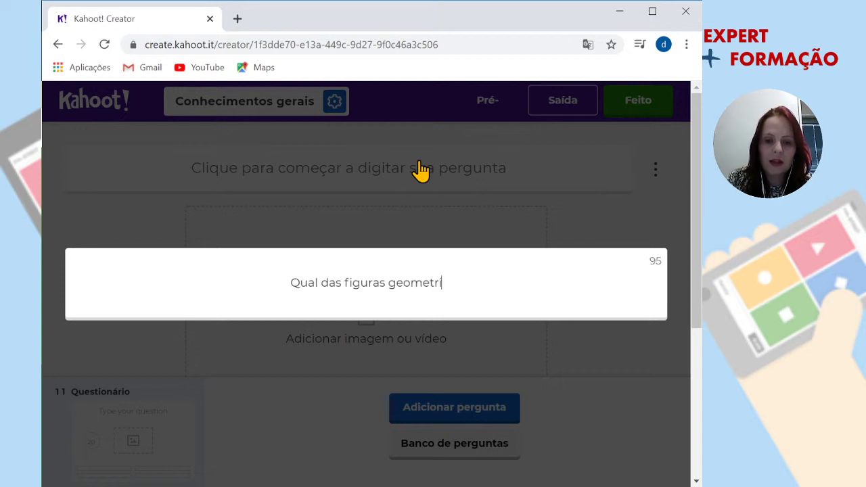
type("cas N")
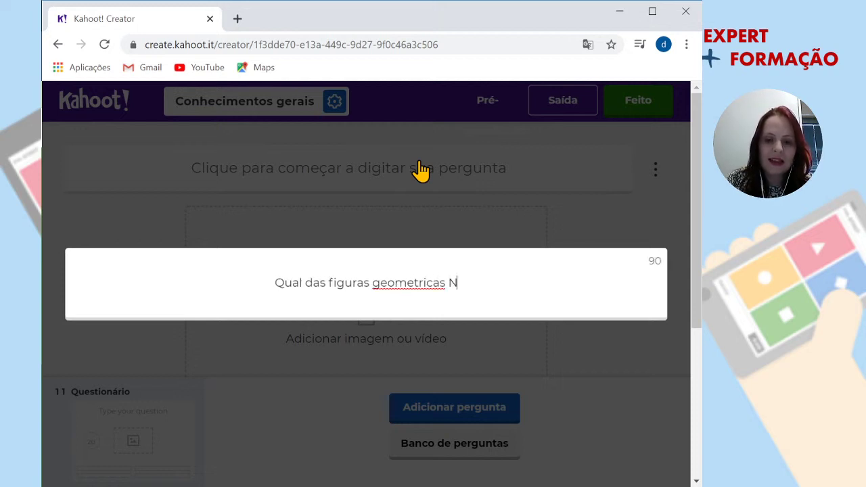
type("ão")
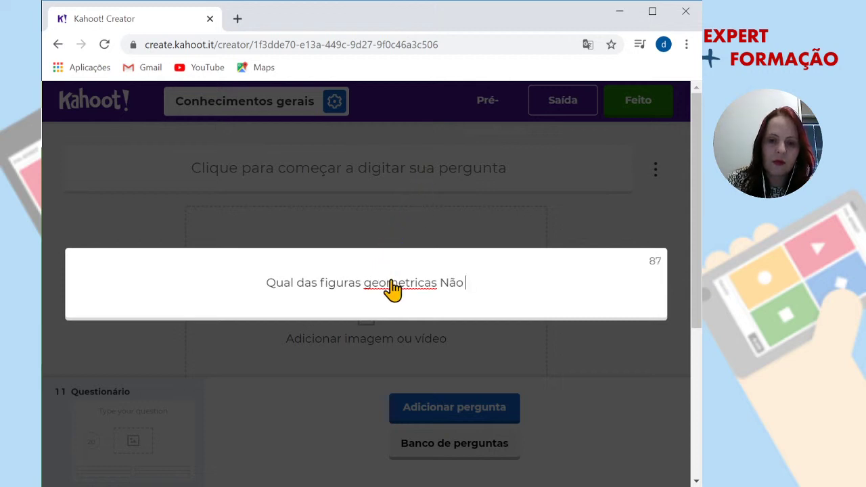
Step: Correct the question's wording to "geométricas" using the spelling suggestion and change "Não" to "NÃO"
right_click(395, 289)
left_click(412, 301)
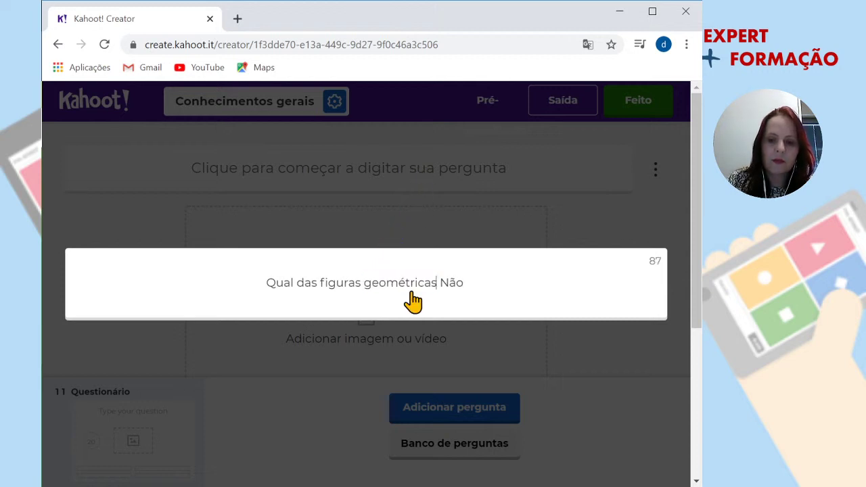
left_click(465, 292)
key("BackSpace")
key("BackSpace")
key("BackSpace")
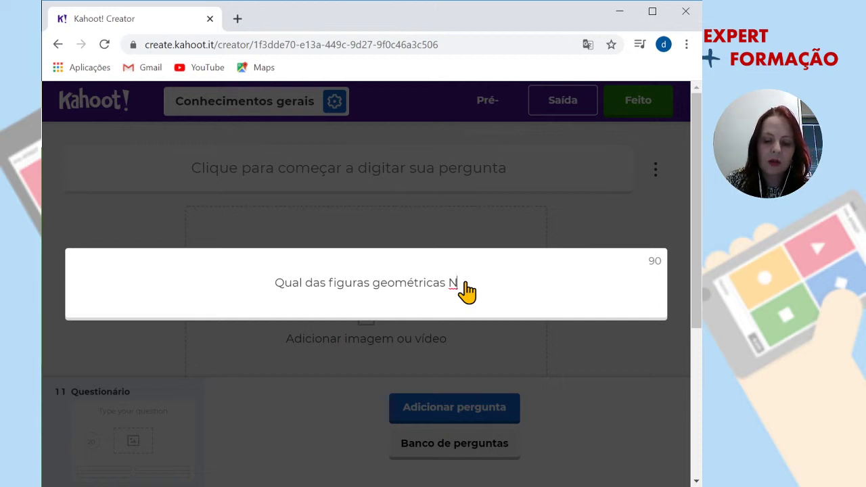
type("ÃO ")
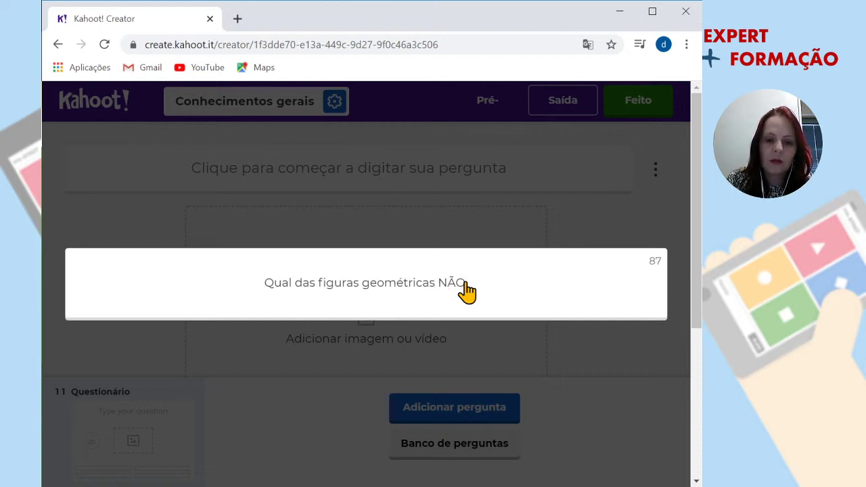
Step: Complete the question's text with "é um quadrilátero?" and close the question editor
type("é ")
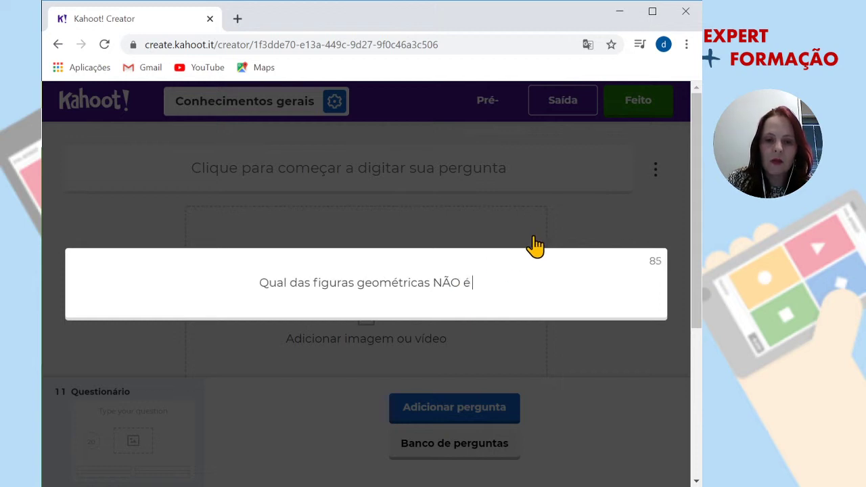
type("um qua")
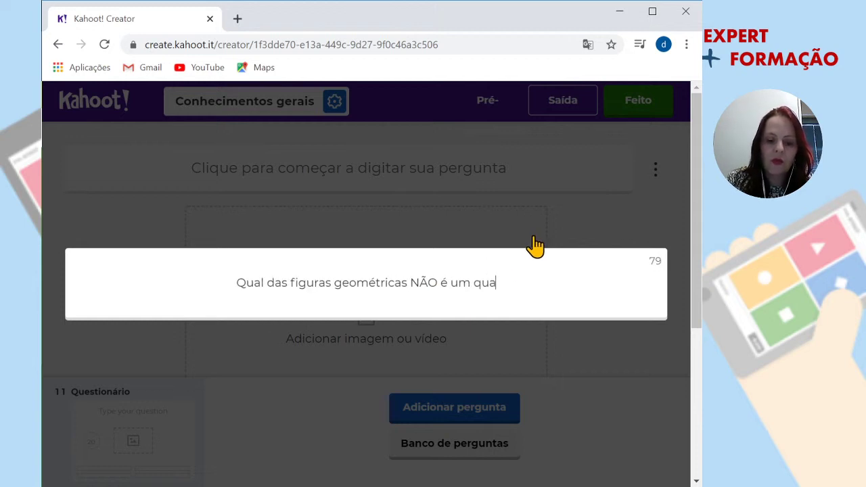
type("drilátero")
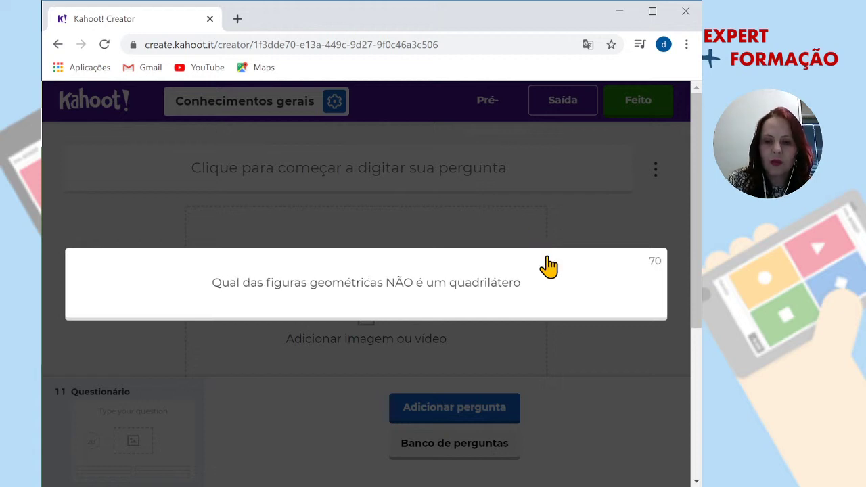
type("?")
left_click(576, 238)
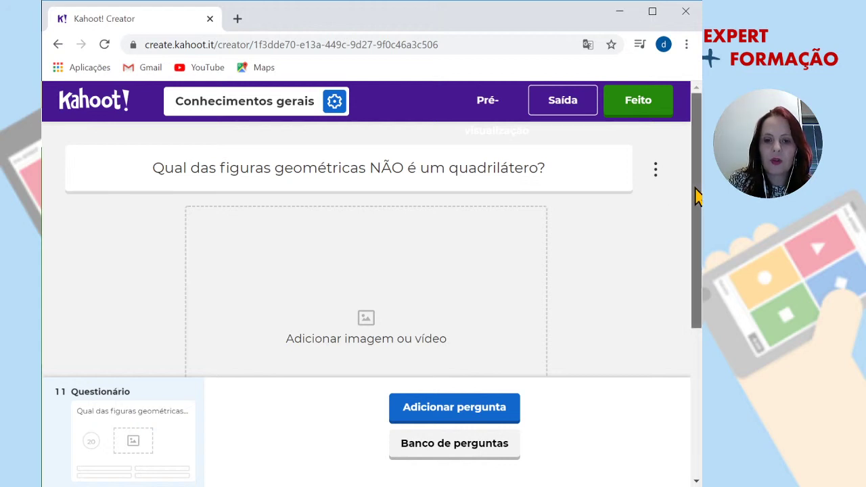
Step: Enter "Retângulo" as answer 1 without marking it as correct
left_click_drag(697, 197, 697, 341)
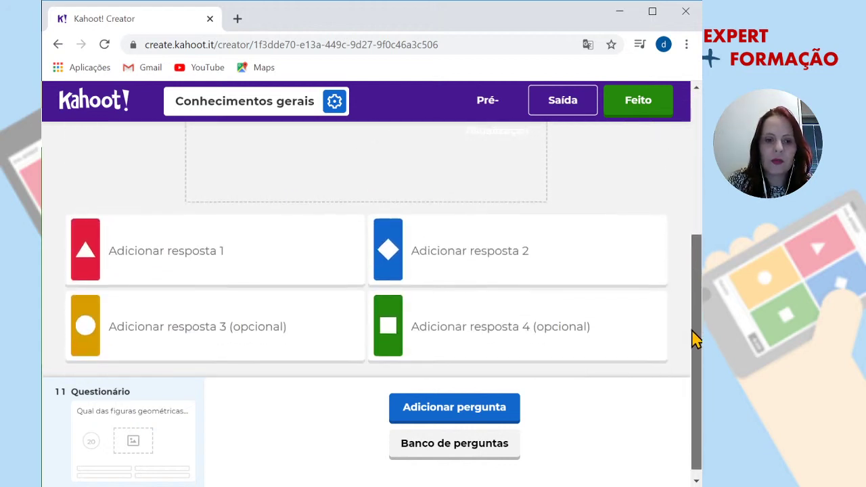
left_click(171, 270)
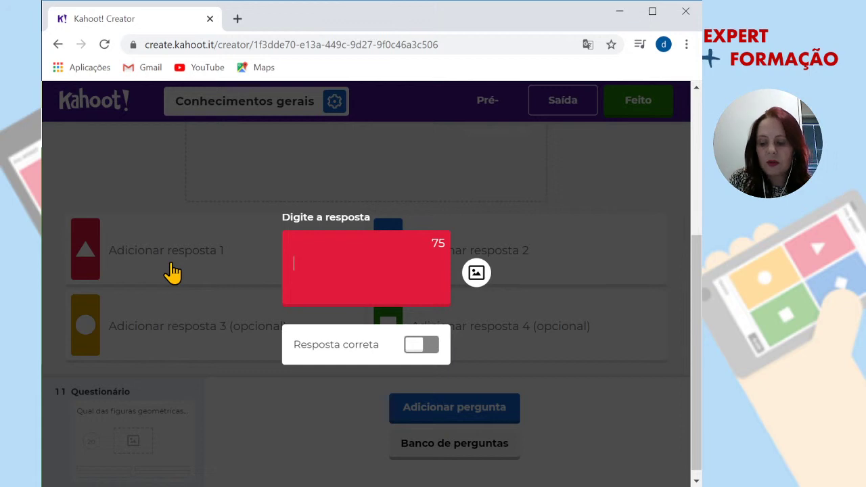
type("Ret")
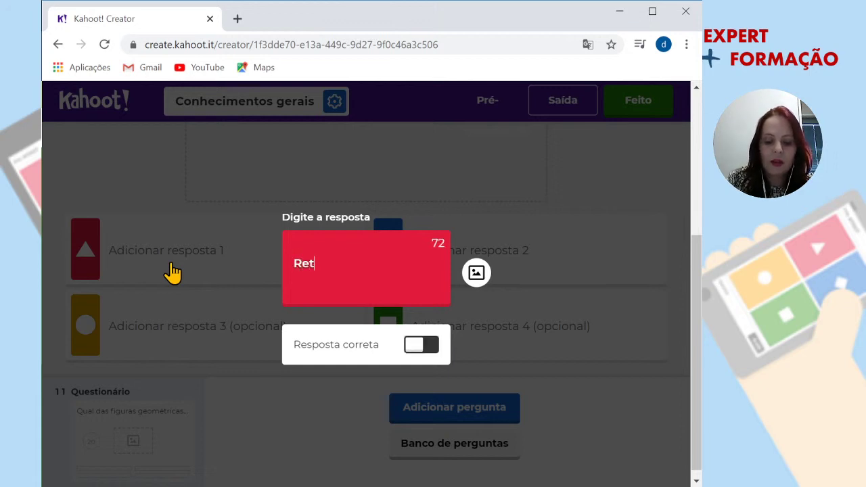
type("ângulo")
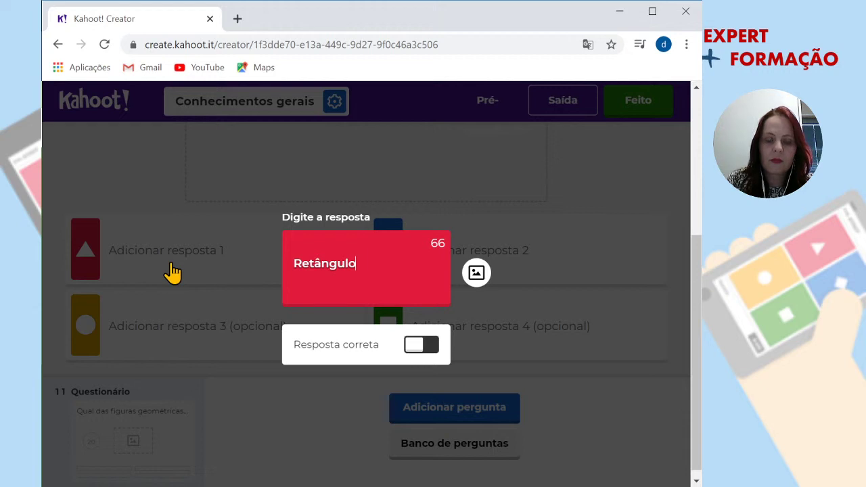
left_click(205, 336)
Step: Enter "Trápezio" as answer 3 without marking it as correct
left_click(210, 338)
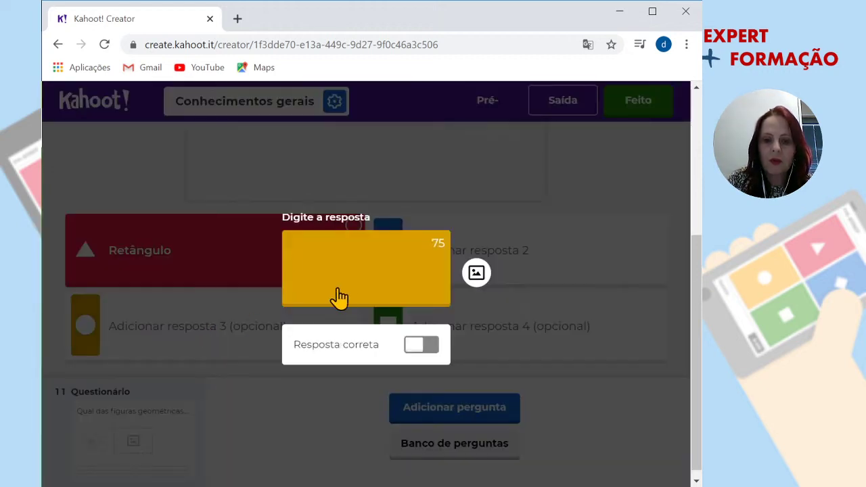
type("Tr")
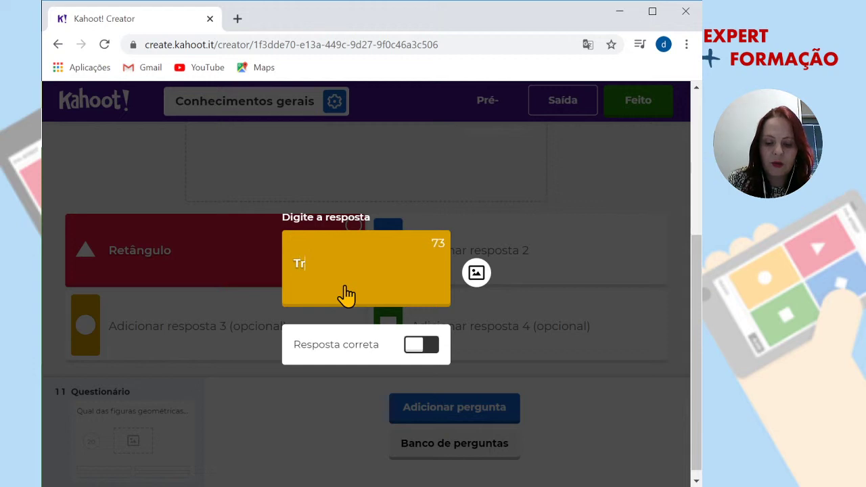
type("ápe")
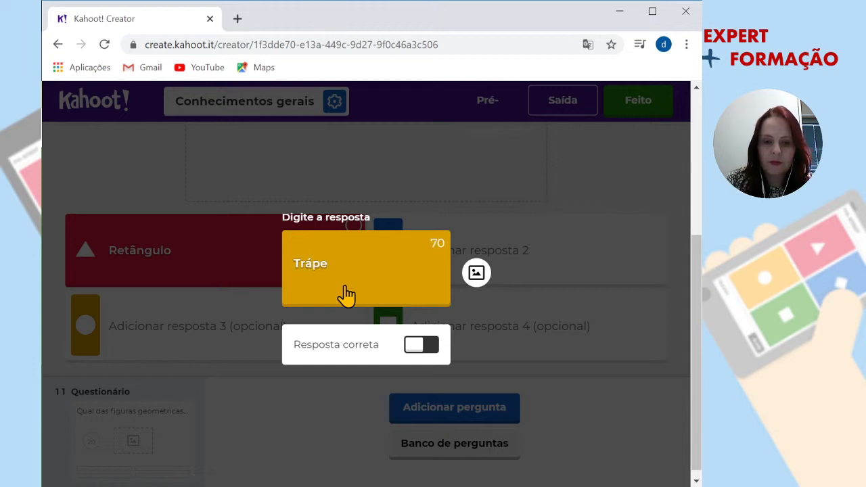
type("zio")
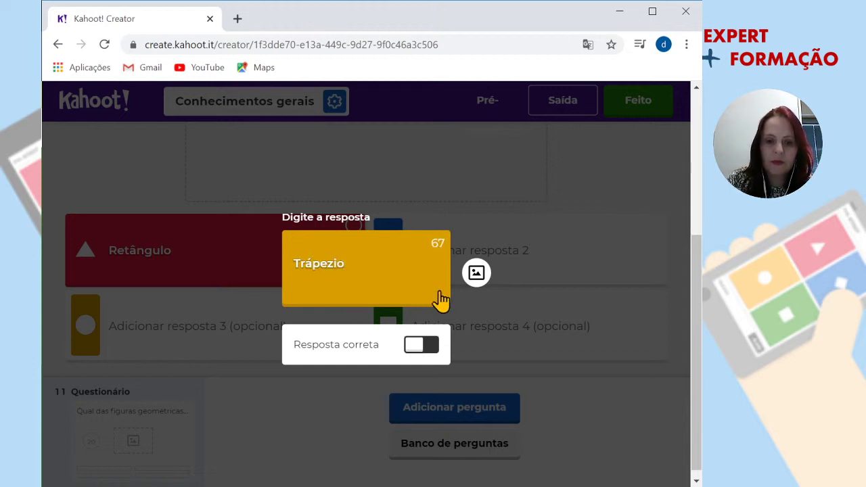
left_click(560, 266)
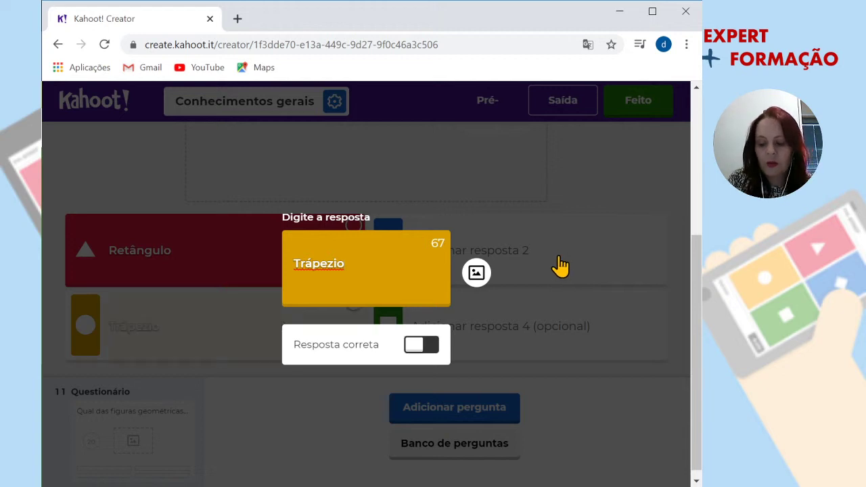
Step: Enter "Losango" as answer 2 without marking it as correct
left_click(516, 265)
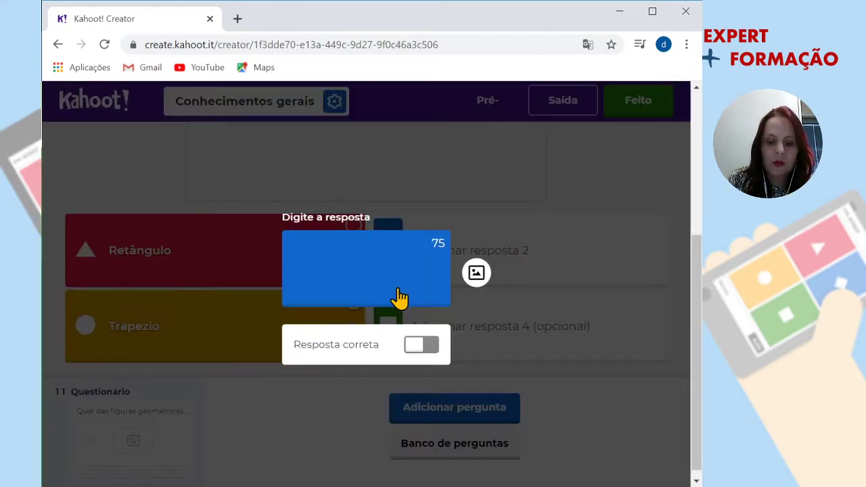
type("Losango")
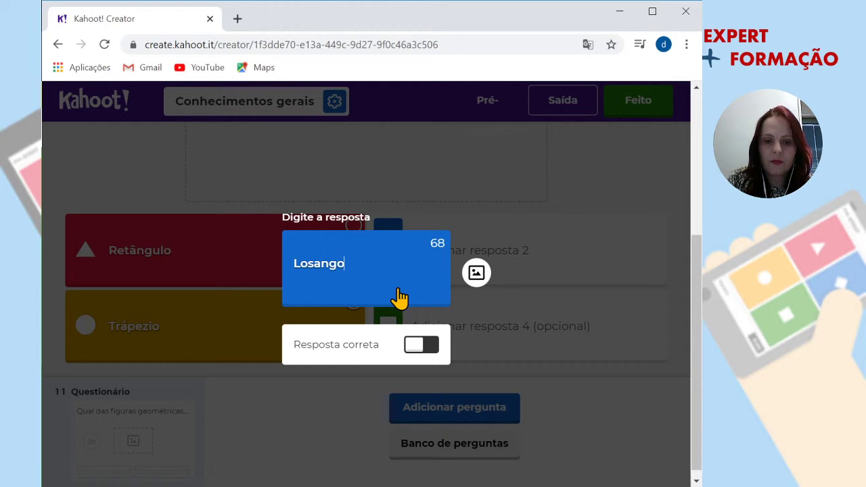
left_click(548, 326)
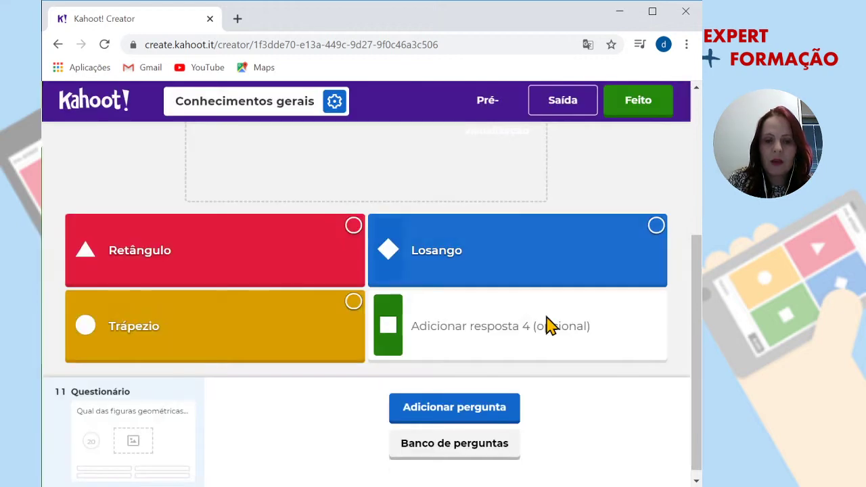
Step: Enter "Haxágono" as answer 4, mark it as the correct answer and close the answer editor
left_click(483, 342)
type("Ha")
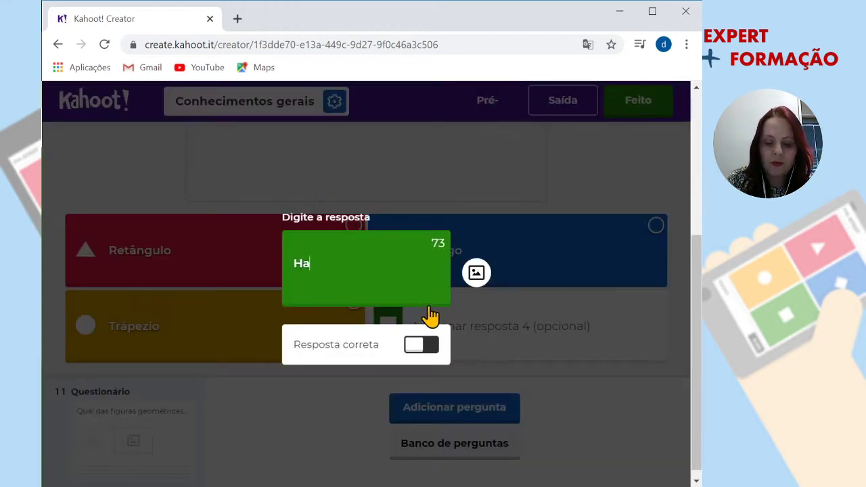
type("xágo")
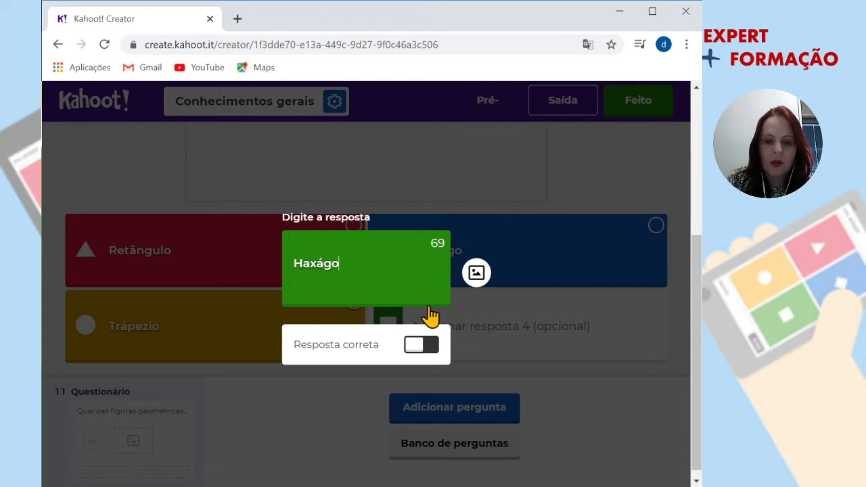
type("no")
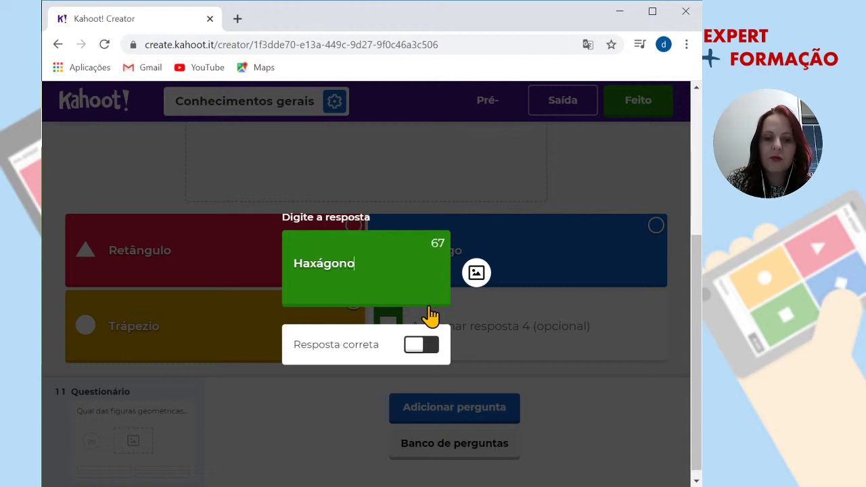
left_click(430, 346)
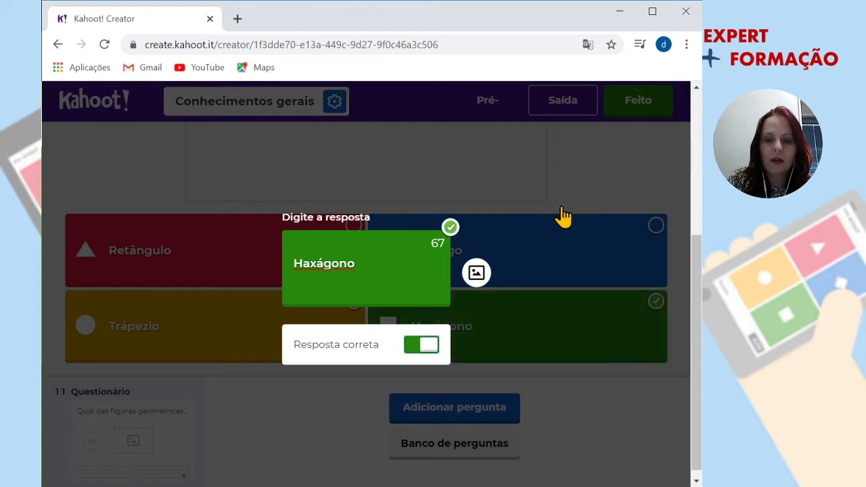
left_click(575, 179)
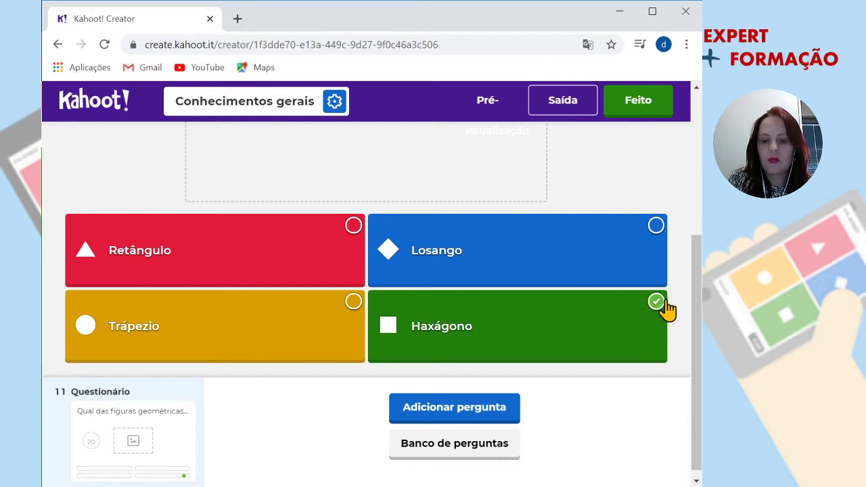
Step: Search Google for "geometria plana" in a new browser tab and show the image results
left_click_drag(697, 264, 681, 178)
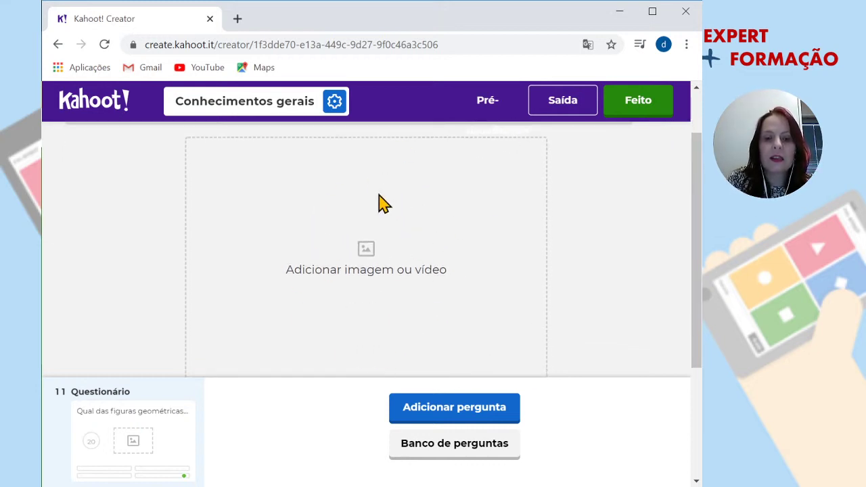
left_click(239, 20)
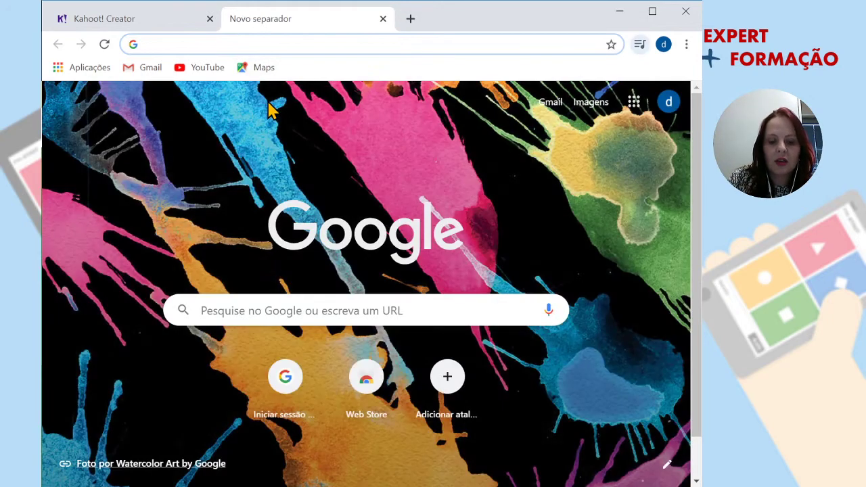
type("g")
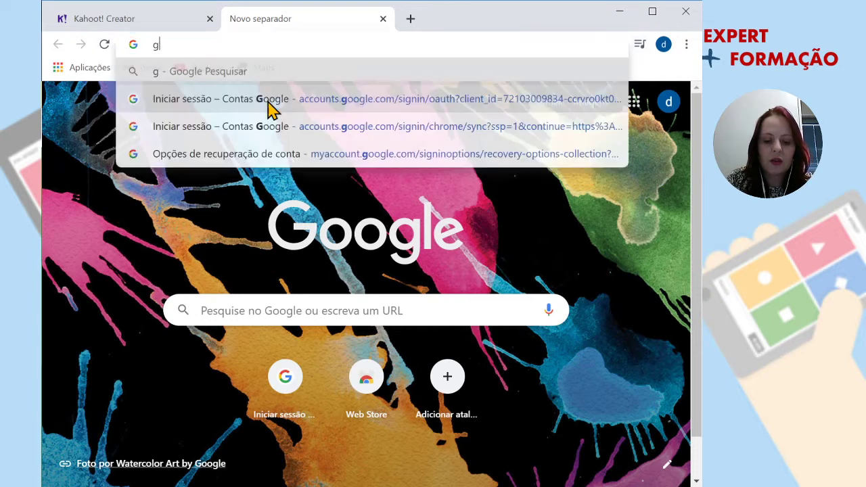
type("eome")
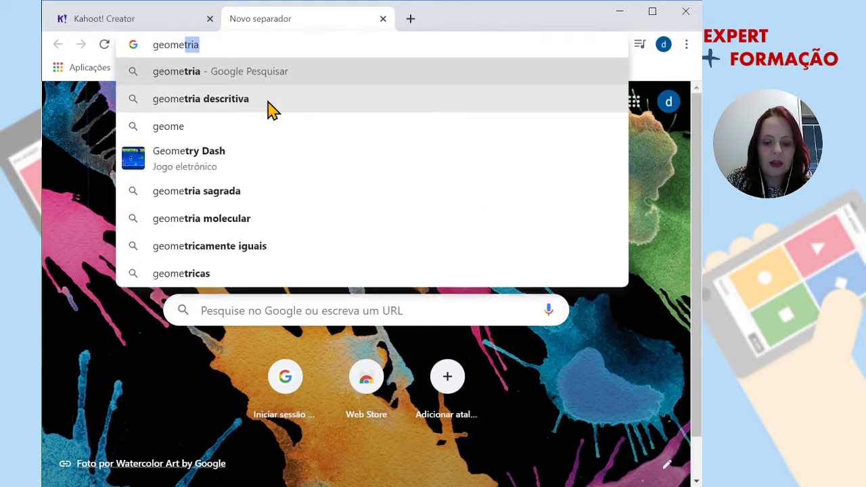
type("tria plana")
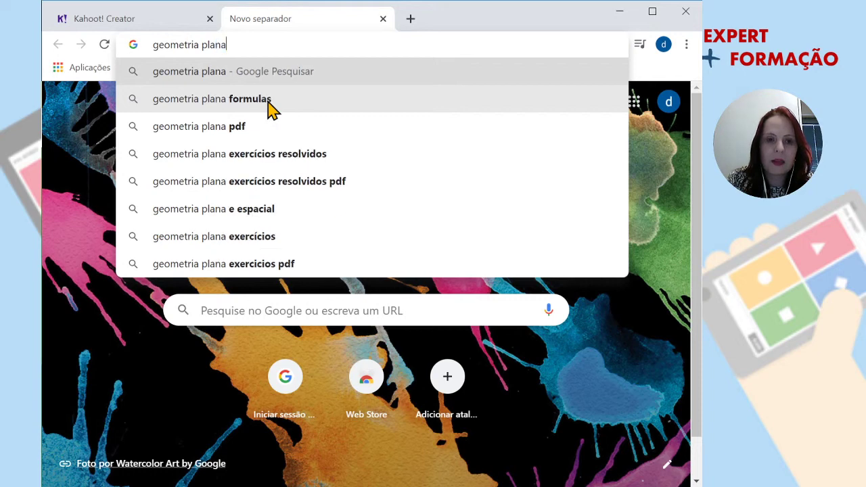
key("Return")
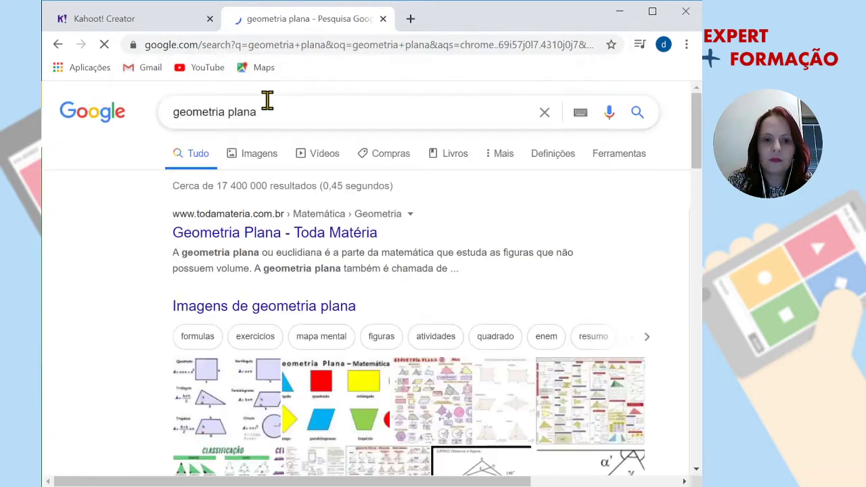
left_click(252, 164)
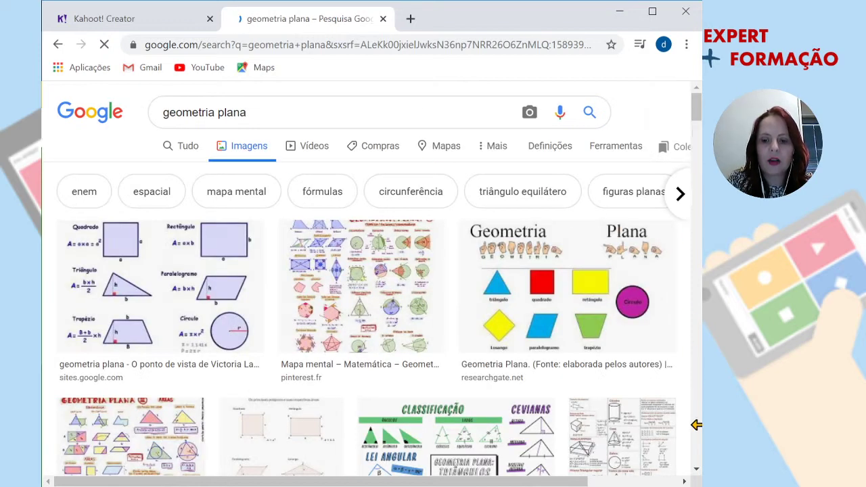
Step: Find the Educa Mais Brasil image with a pentagon, rectangle, triangle and circle in the results and download it
left_click(696, 470)
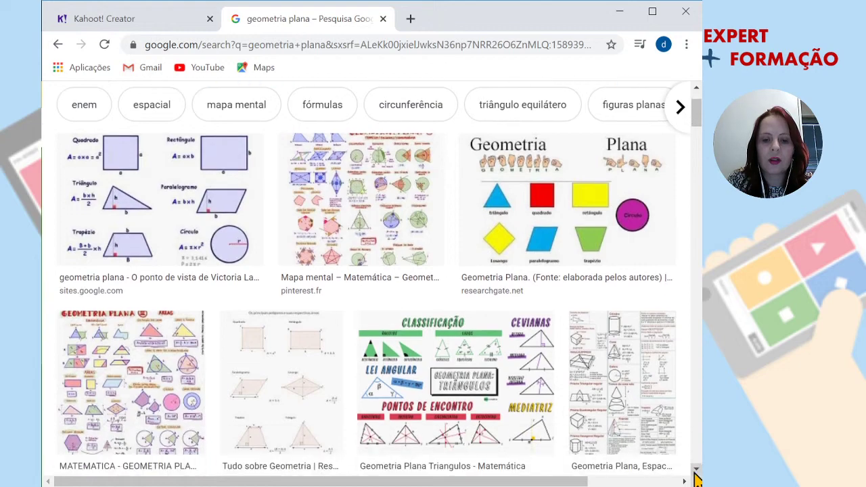
left_click(695, 470)
left_click(696, 469)
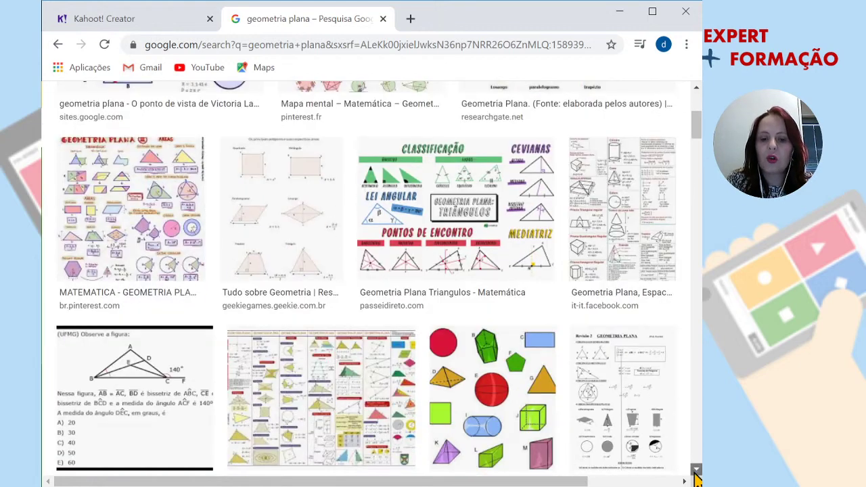
left_click(696, 470)
left_click(695, 470)
left_click(696, 470)
left_click(696, 470)
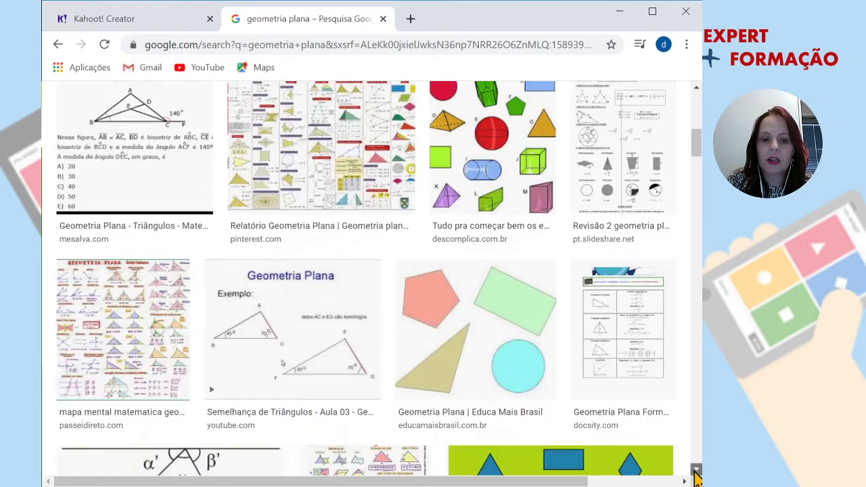
left_click(696, 469)
left_click(695, 471)
left_click(696, 471)
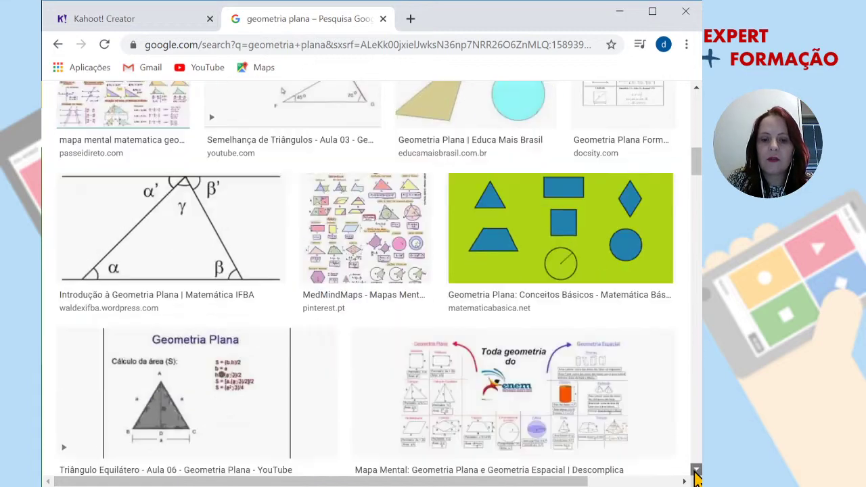
left_click(696, 471)
left_click(696, 472)
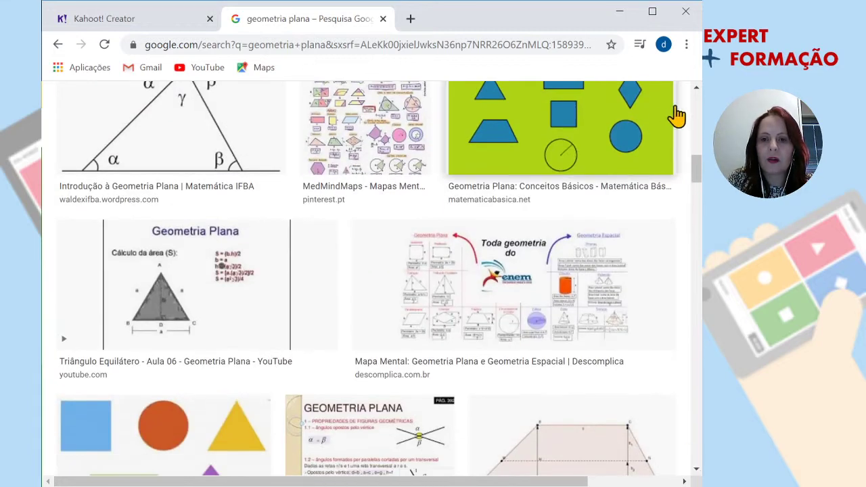
left_click(696, 90)
left_click(696, 90)
left_click(696, 89)
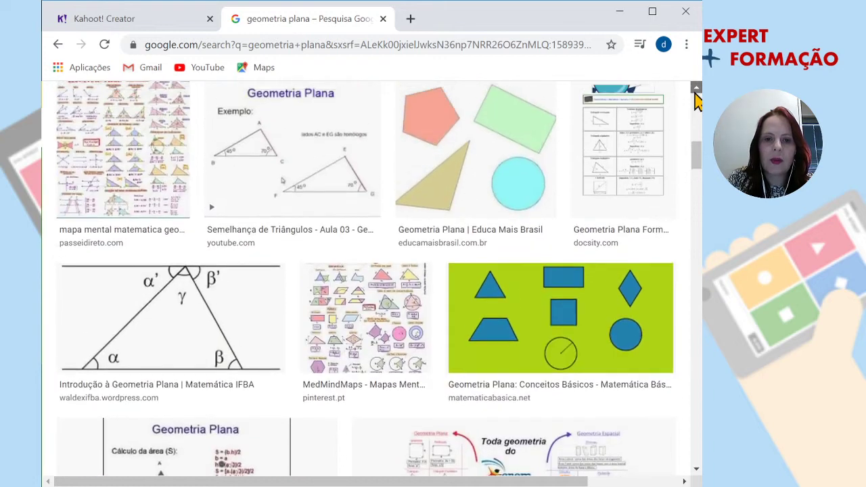
left_click(696, 90)
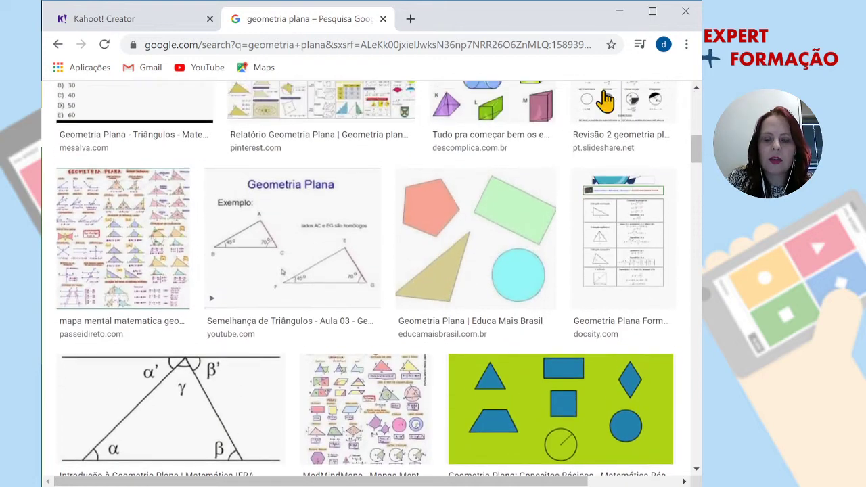
left_click(455, 233)
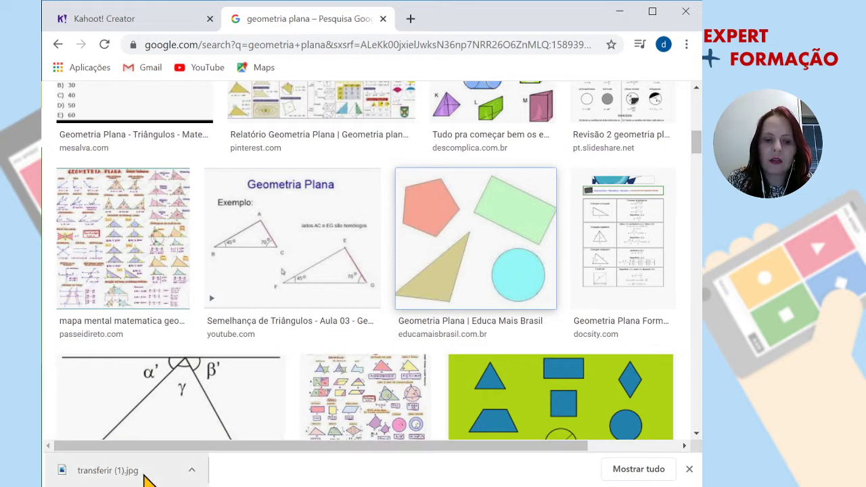
Step: Return to the Kahoot! creator and insert the downloaded geometric shapes image into the question's media area
left_click(162, 23)
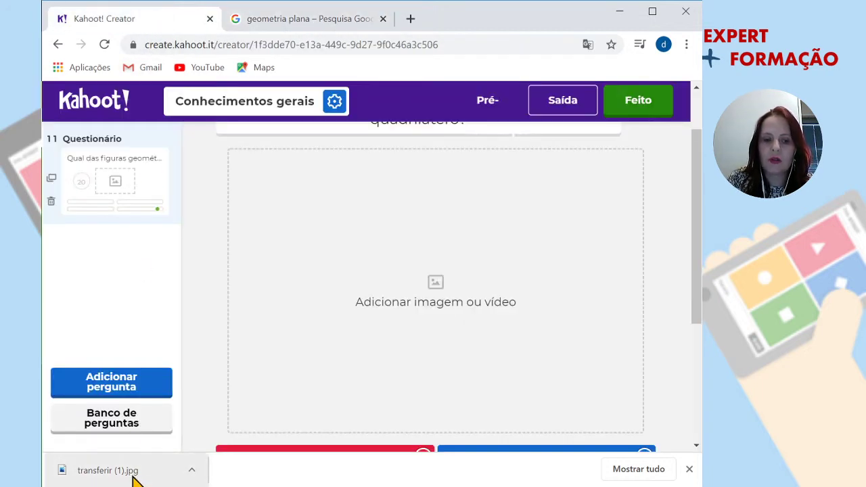
left_click_drag(134, 479, 403, 300)
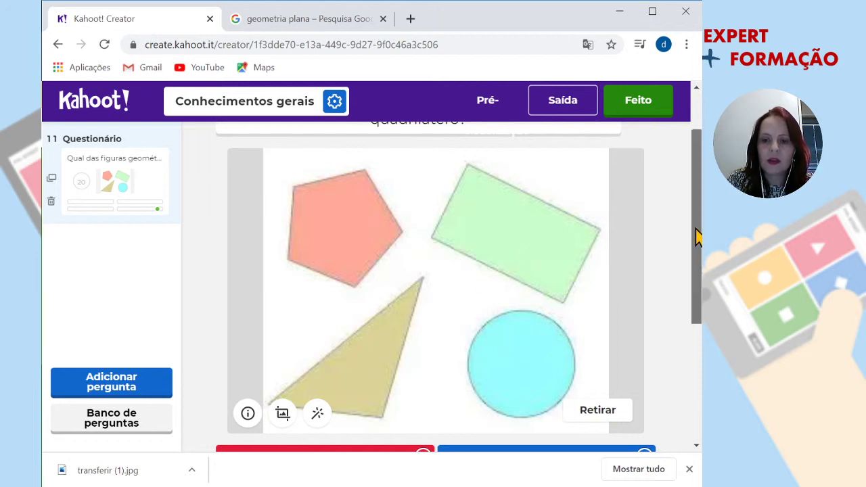
left_click_drag(697, 237, 681, 159)
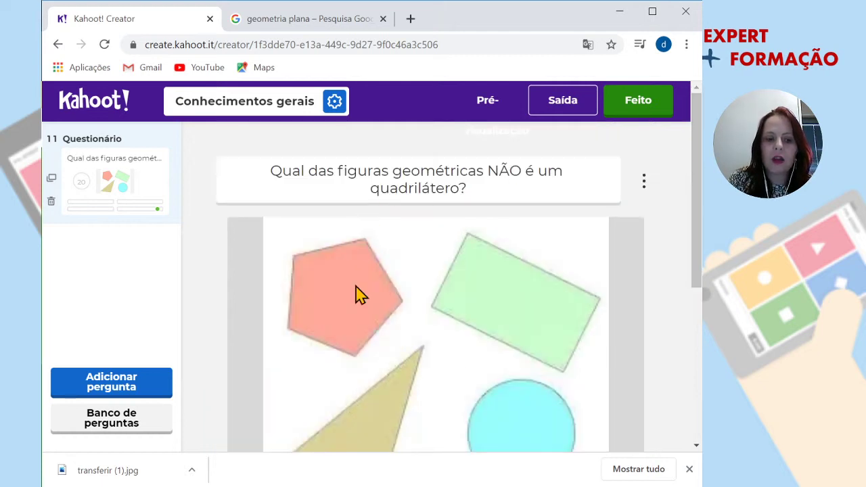
Step: Set the question's time limit to 30 seconds
left_click(112, 390)
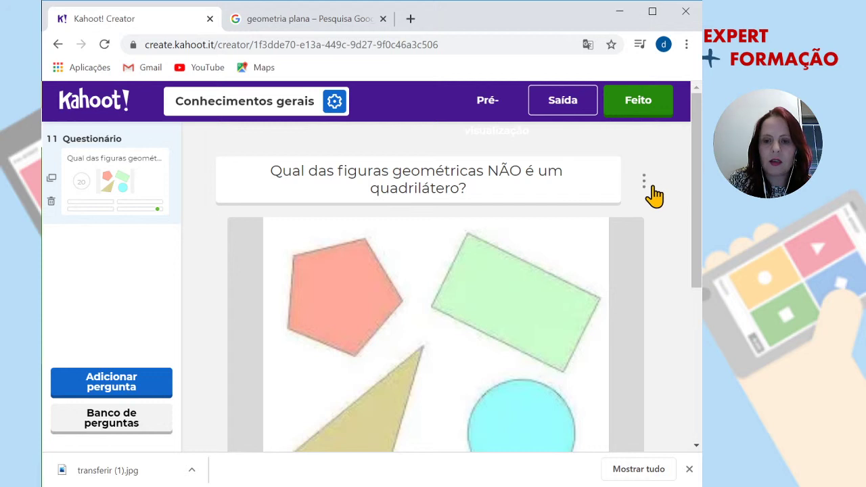
left_click(644, 183)
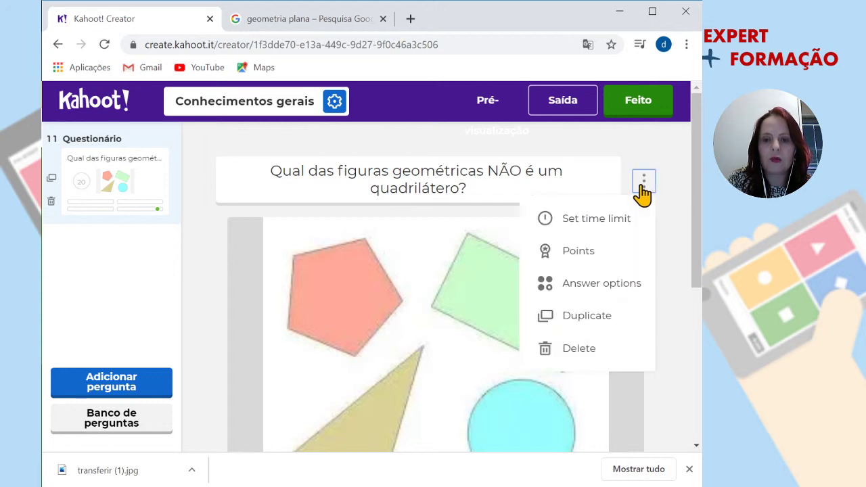
left_click(616, 224)
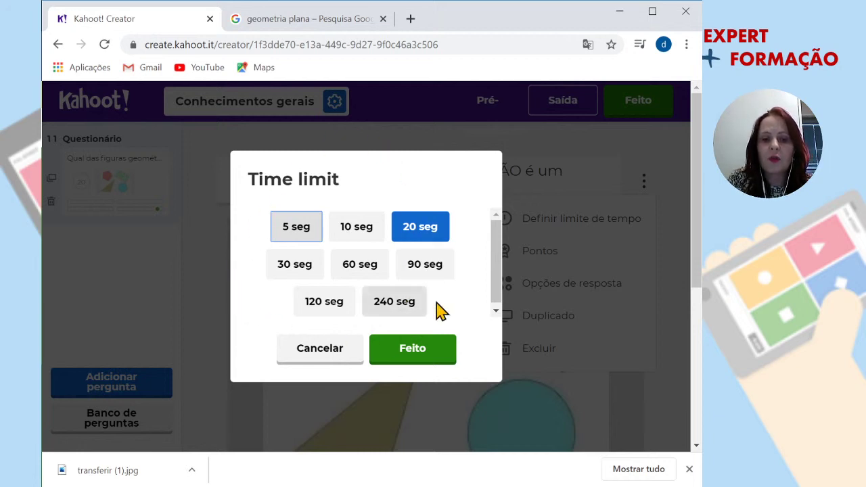
left_click(299, 269)
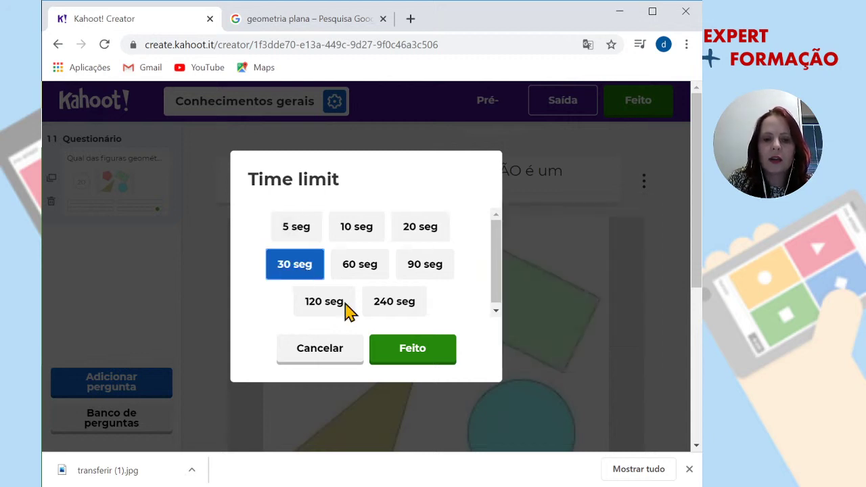
left_click(406, 363)
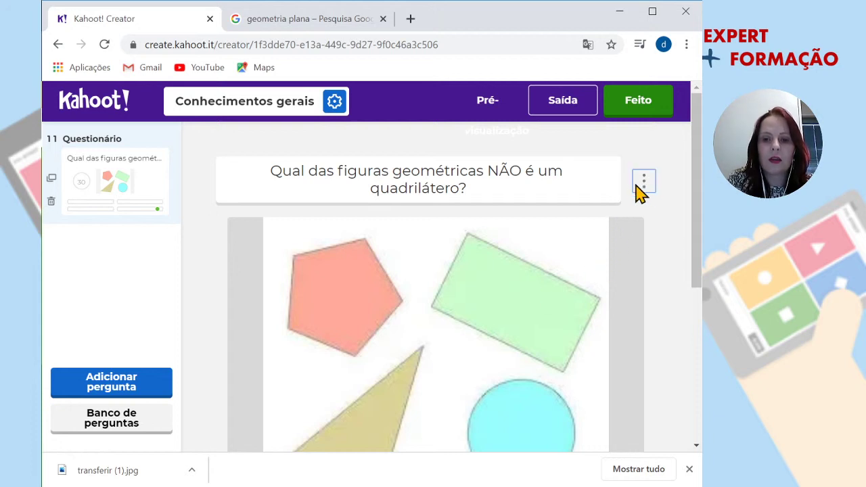
Step: Confirm the question's points setting as Normal and close the options menu
left_click(641, 182)
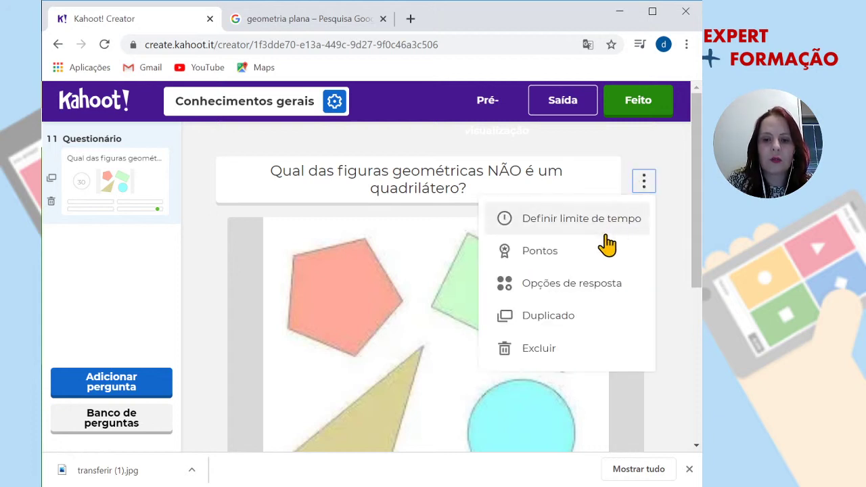
left_click(585, 261)
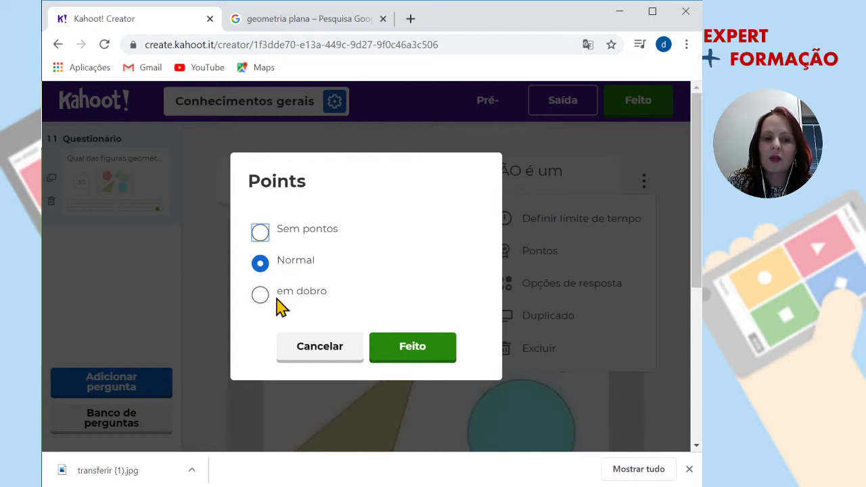
left_click(415, 359)
left_click(222, 280)
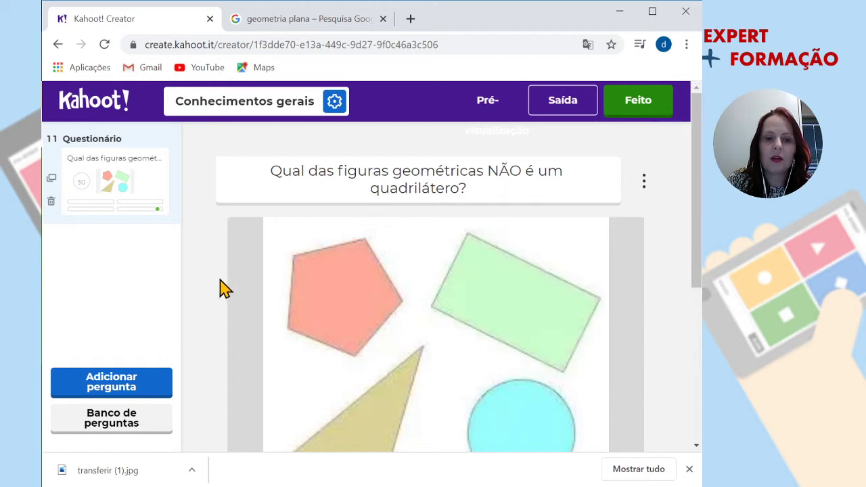
Step: Open the question bank and search it for "relevo"
left_click(127, 390)
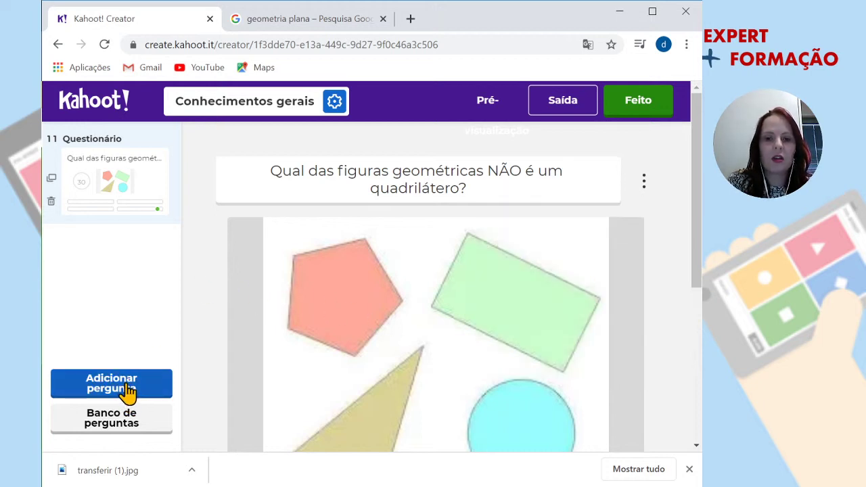
left_click(159, 421)
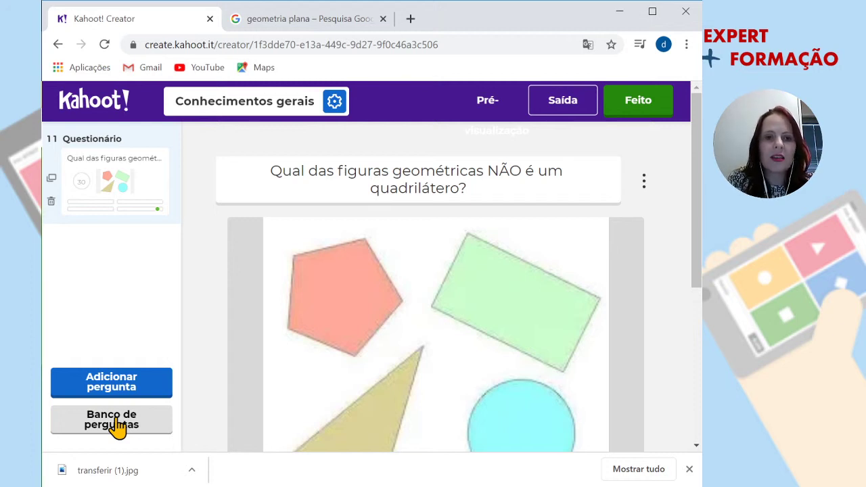
left_click(118, 427)
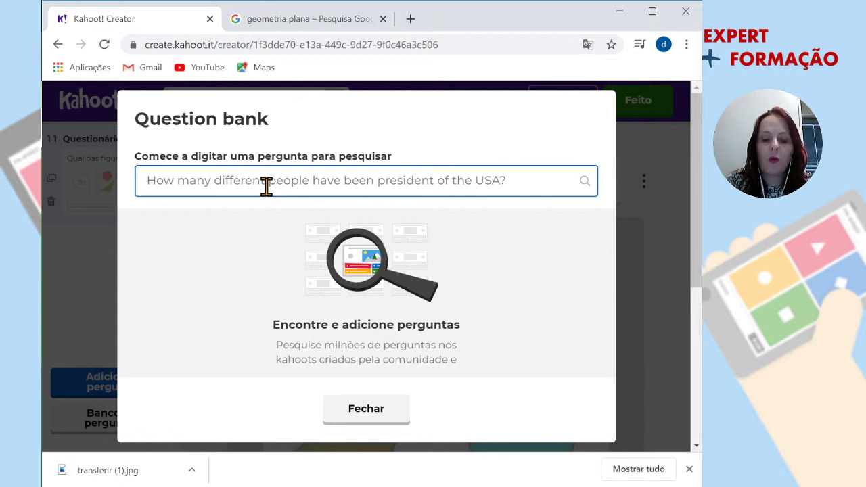
type("relevo")
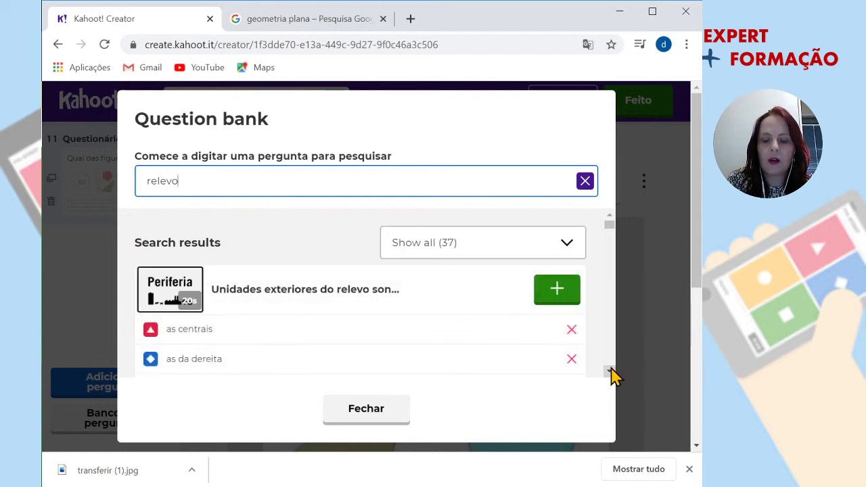
Step: Find the question "Identifique a forma de relevo" in the question bank results and add it to the quiz
scroll(609, 373, "down", 3)
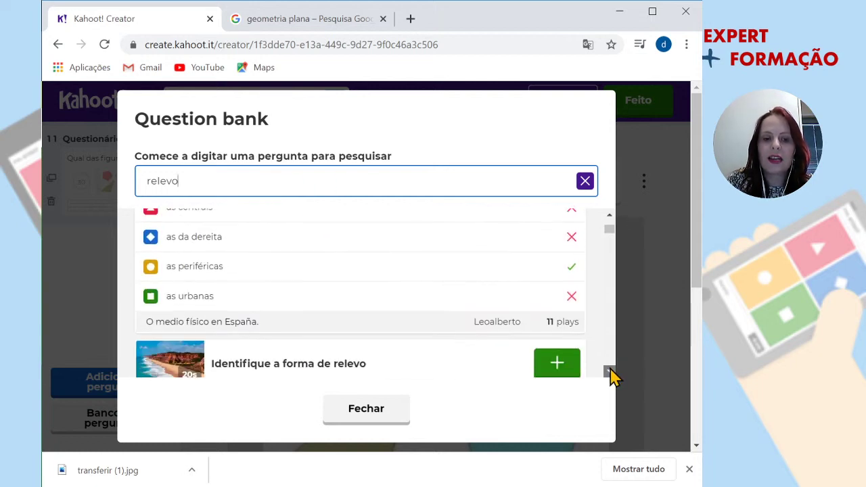
scroll(609, 374, "down", 2)
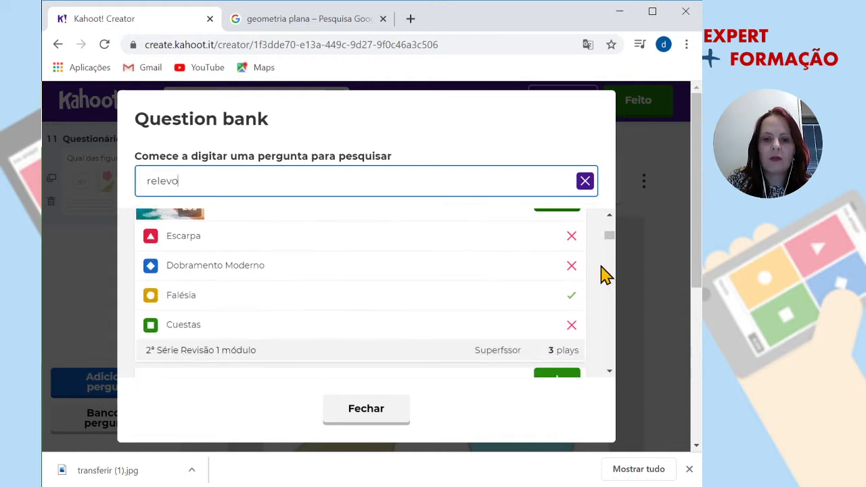
left_click(610, 217)
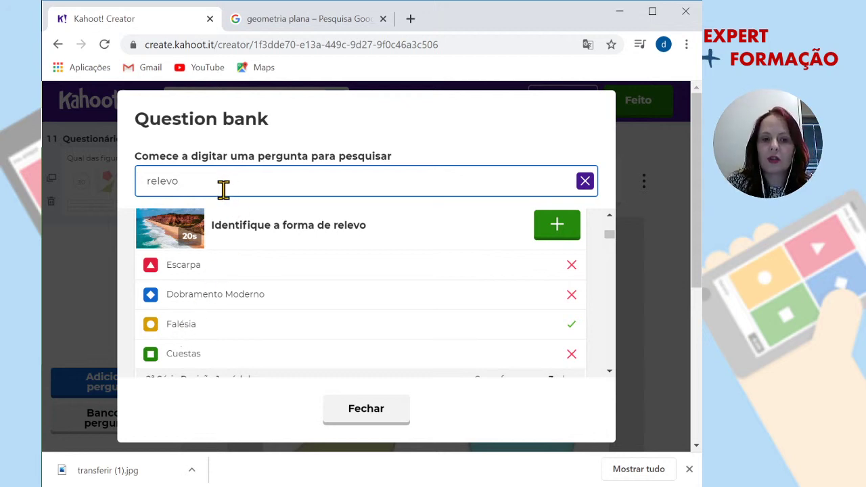
left_click(560, 227)
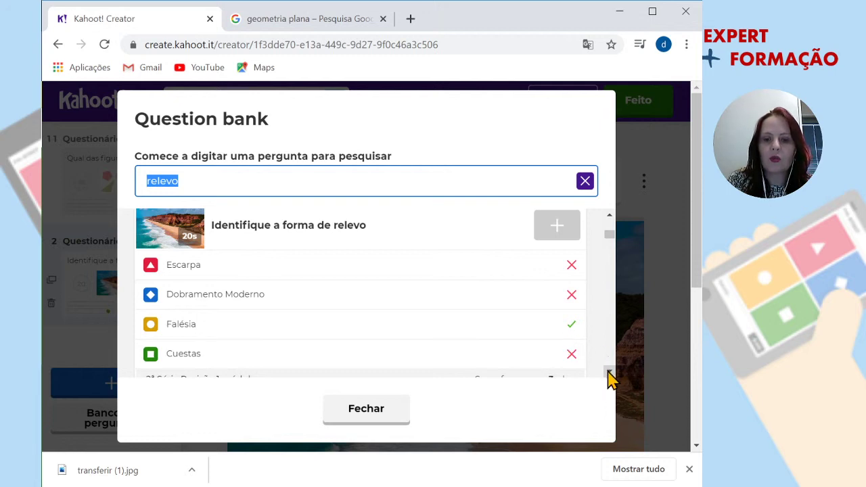
Step: Find the question "o relevo altera no clima pois" in the results, add it to the quiz and close the question bank
scroll(610, 379, "down", 3)
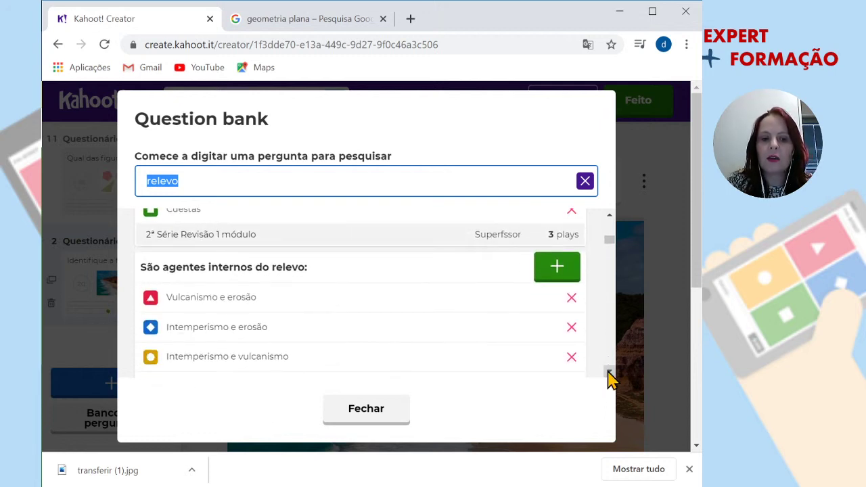
scroll(610, 379, "down", 5)
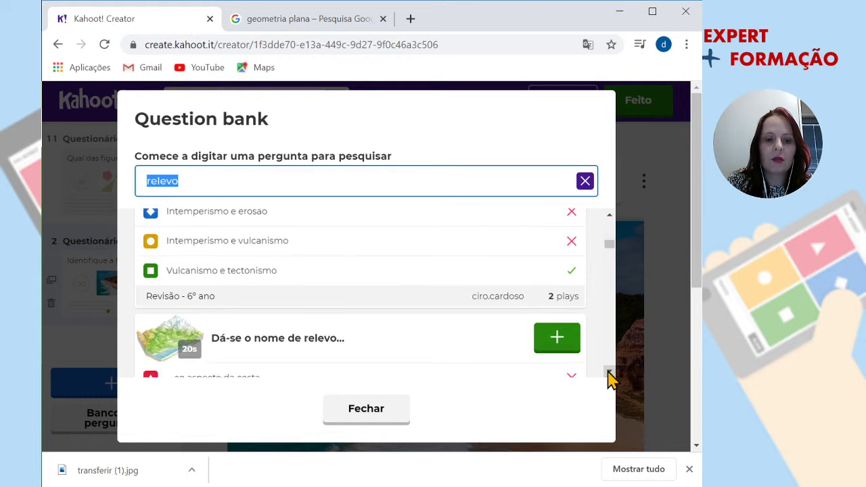
scroll(610, 379, "down", 5)
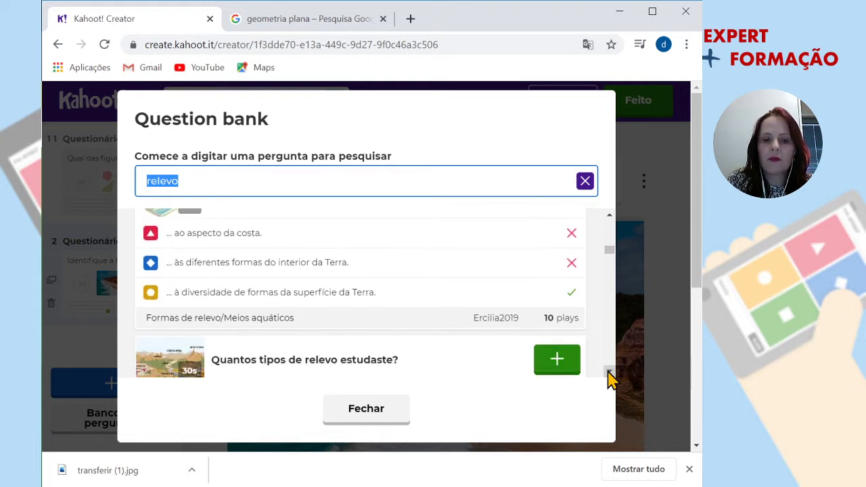
scroll(610, 379, "down", 5)
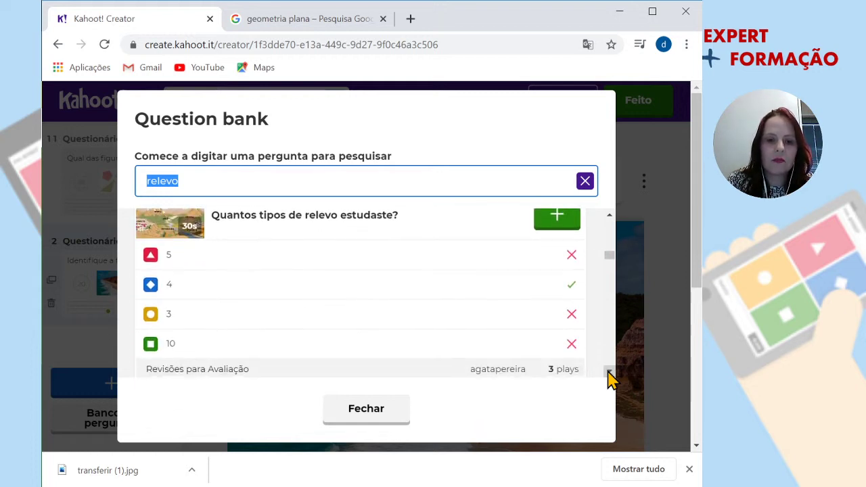
scroll(610, 379, "down", 1)
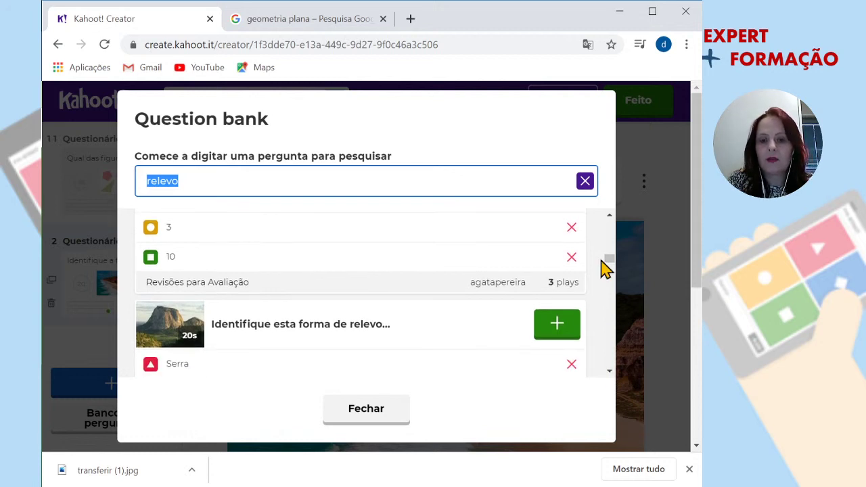
scroll(608, 216, "up", 3)
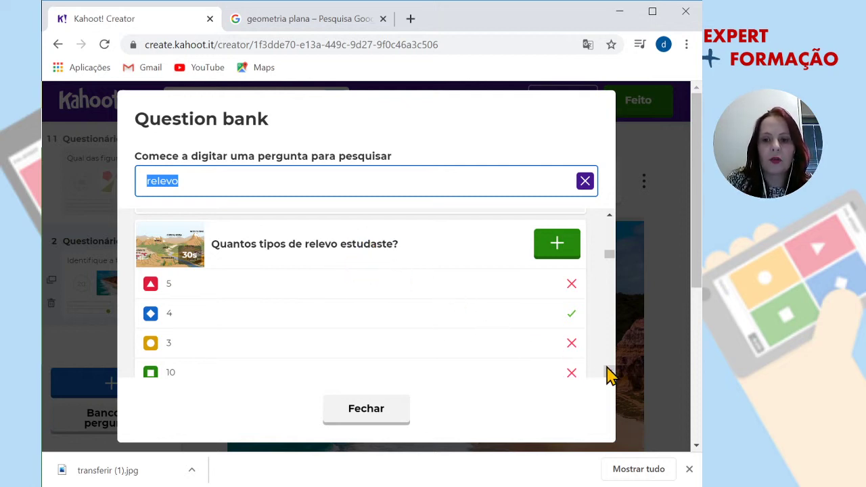
left_click_drag(609, 373, 609, 374)
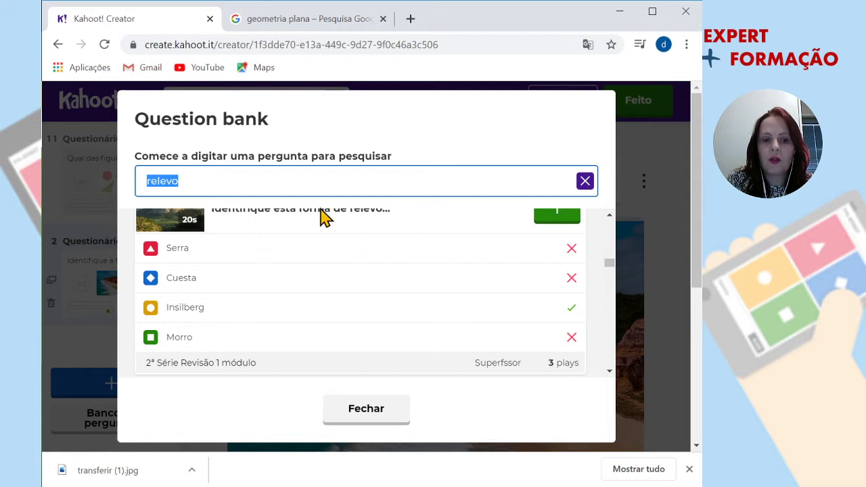
left_click(605, 377)
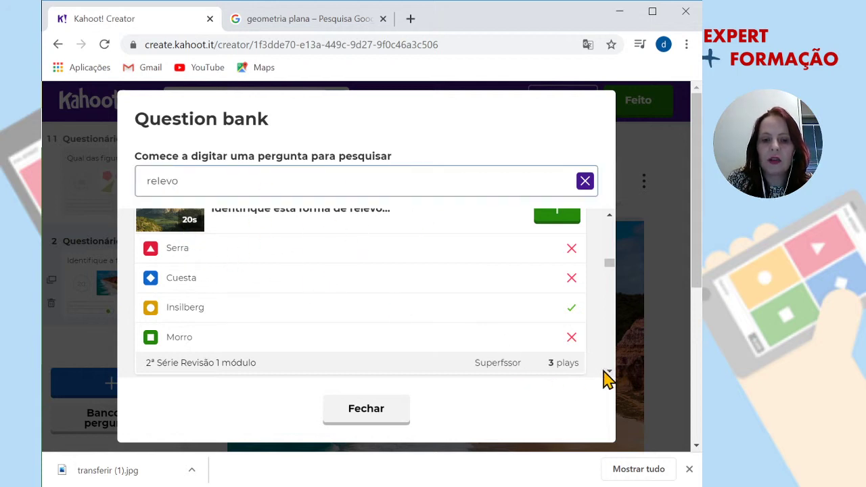
double_click(607, 379)
left_click_drag(608, 374, 610, 377)
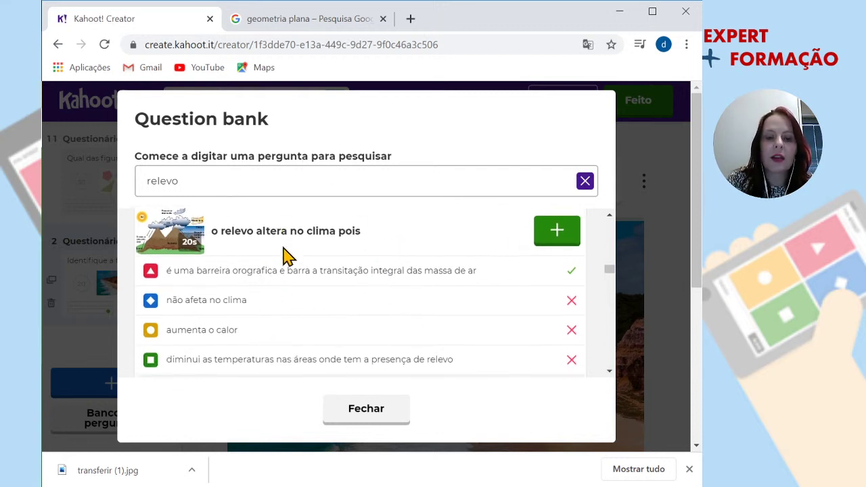
left_click(571, 240)
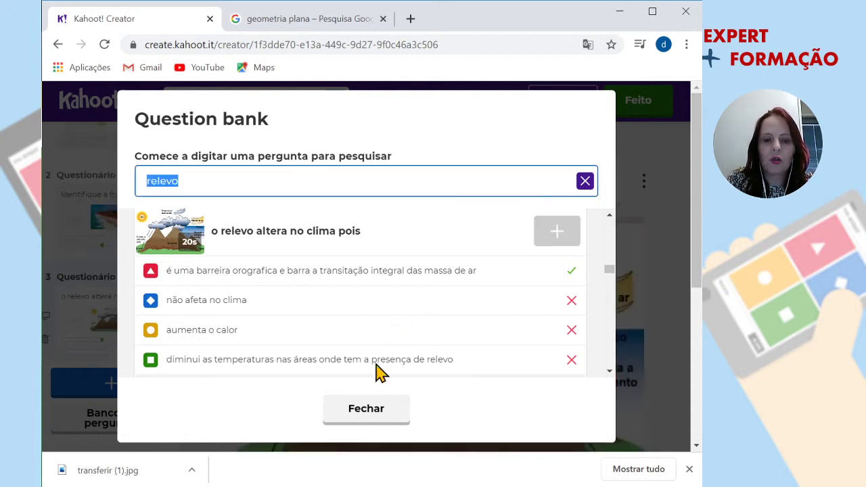
left_click(362, 409)
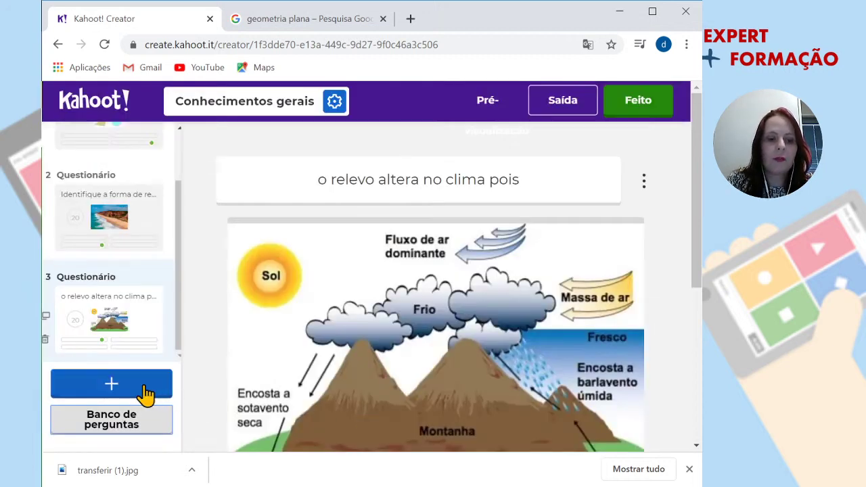
Step: Reopen the question bank and search it for "história do brasil"
left_click(104, 424)
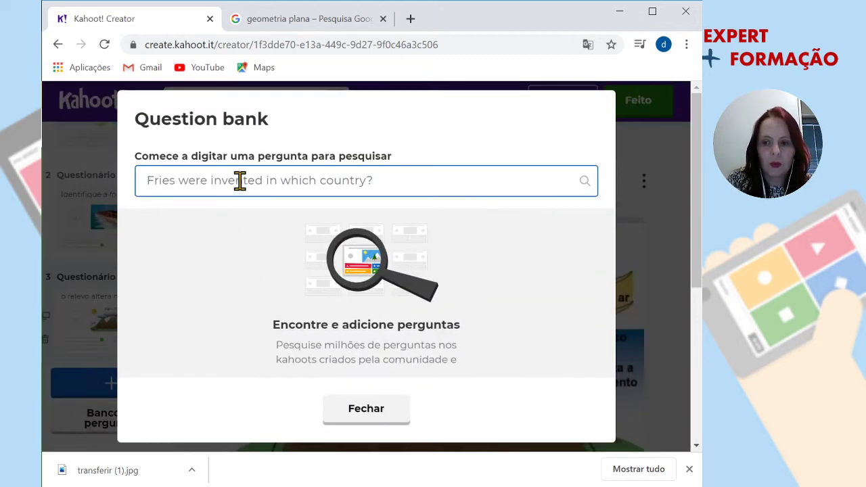
type("história do bra")
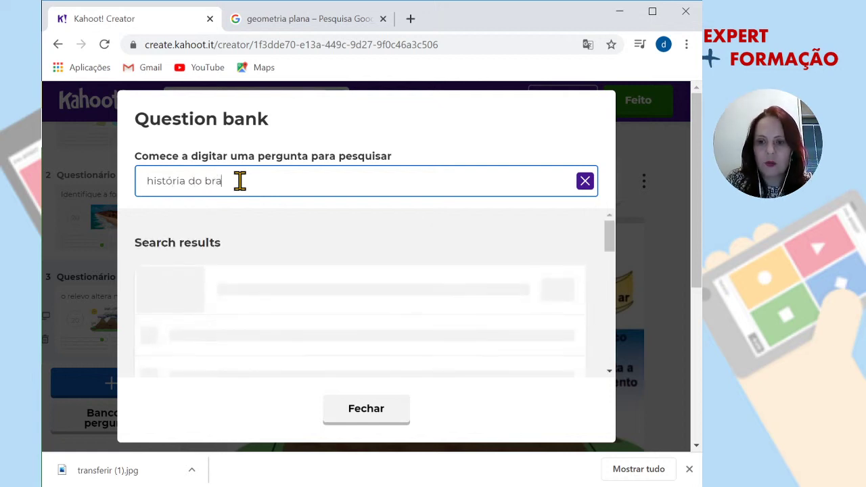
type("sil")
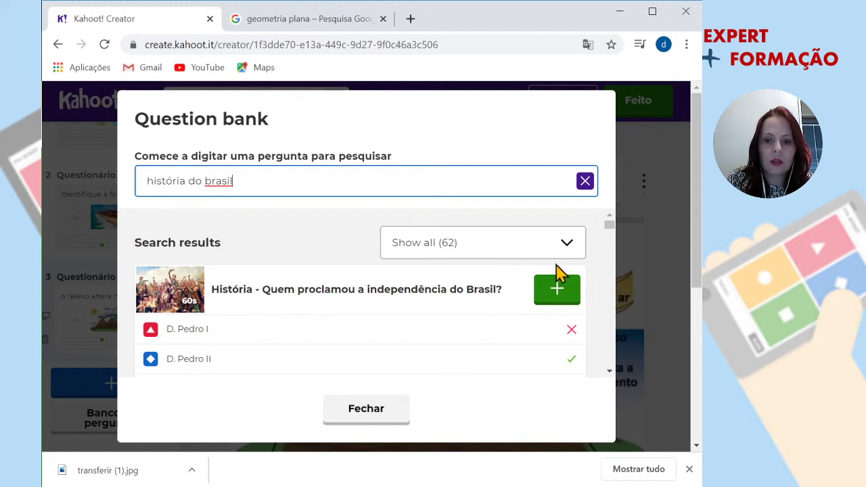
Step: Find the question "A data do Descobrimento do Brasil é..." in the results and add it to the quiz
left_click(610, 372)
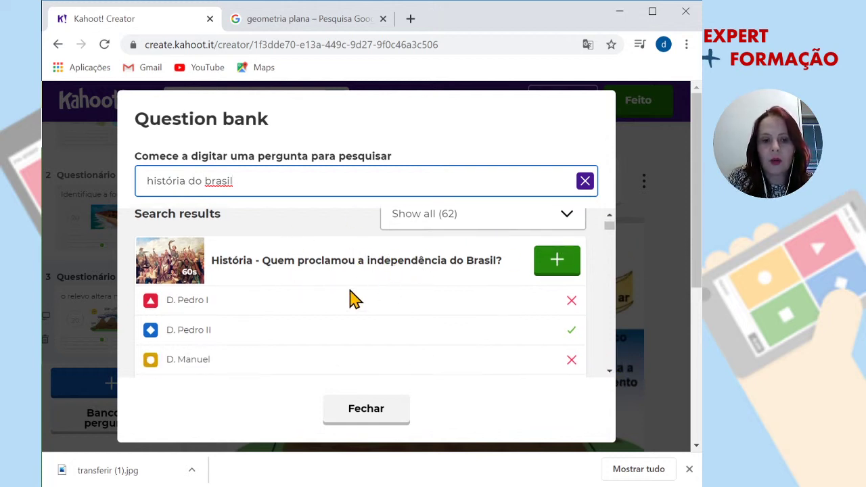
left_click(610, 371)
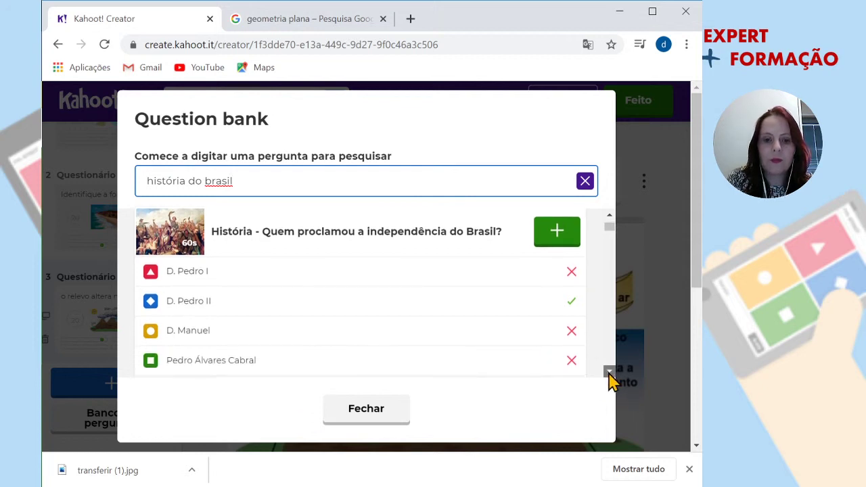
left_click(610, 371)
scroll(610, 375, "down", 2)
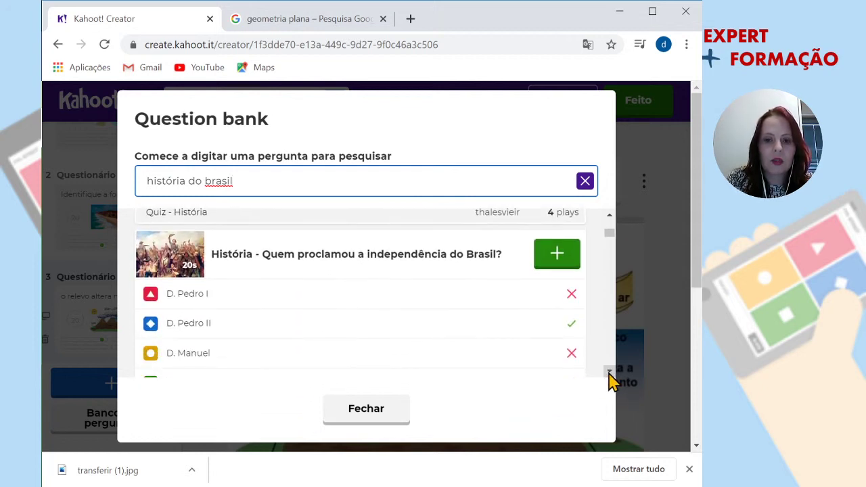
scroll(610, 376, "down", 4)
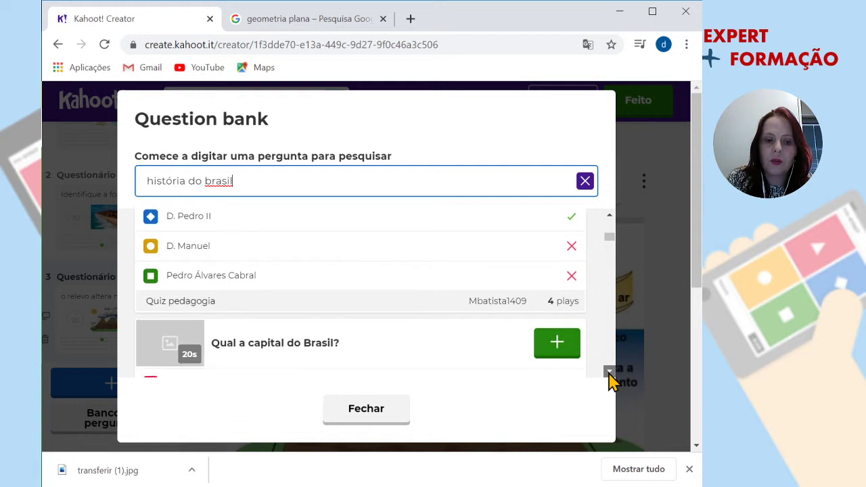
scroll(609, 375, "down", 3)
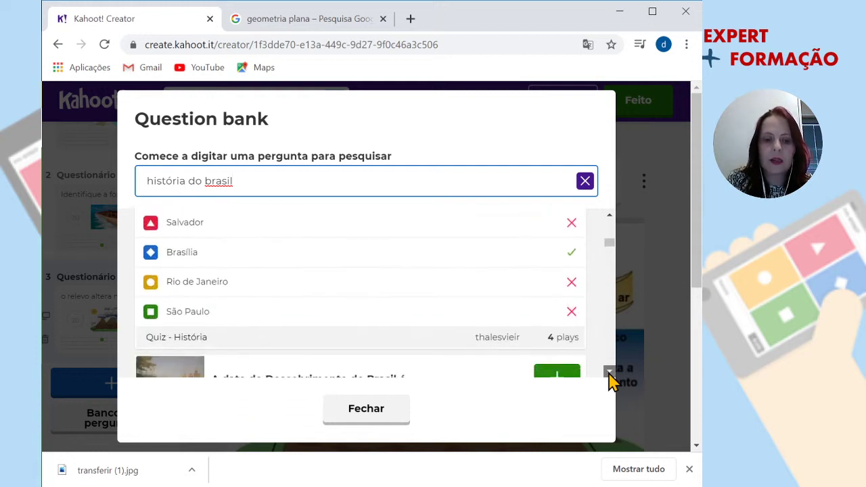
scroll(610, 376, "down", 1)
scroll(610, 376, "down", 1)
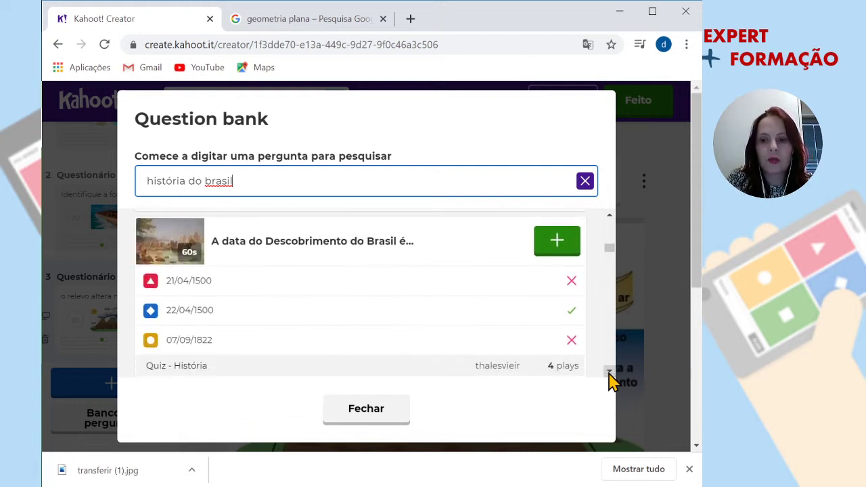
left_click(554, 257)
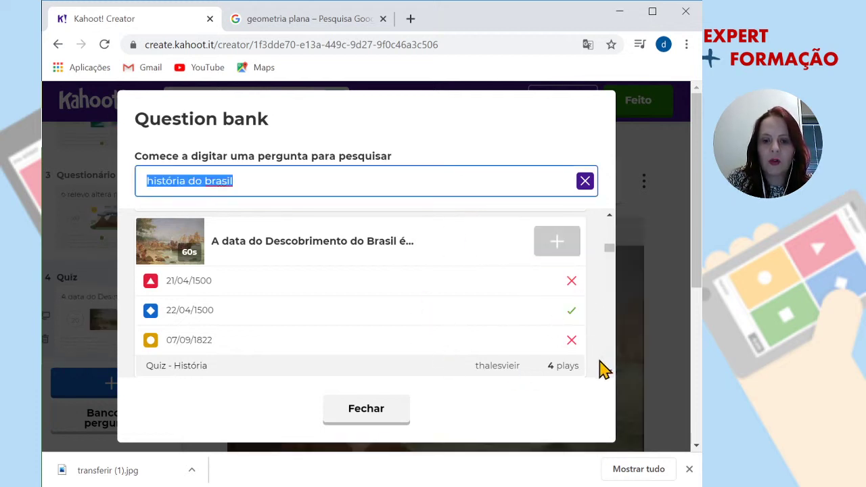
Step: Add the question "Quem descobriu o Brasil?" from the results to the quiz and close the question bank
scroll(607, 379, "down", 2)
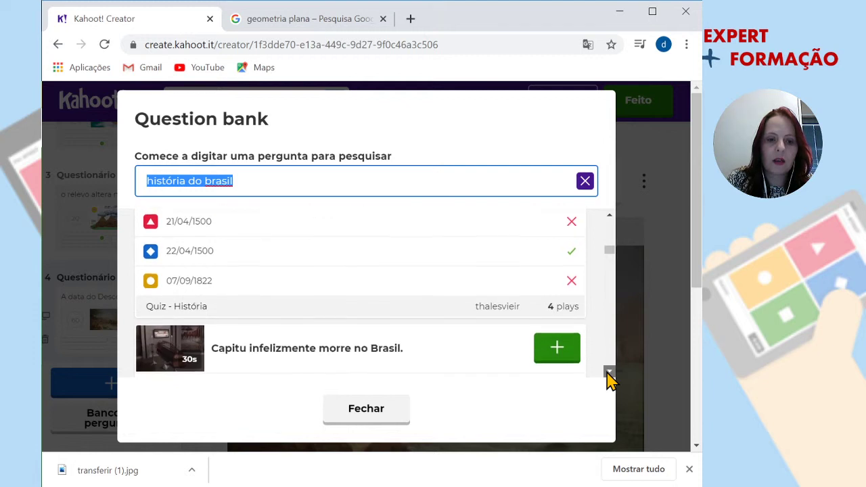
scroll(607, 379, "down", 2)
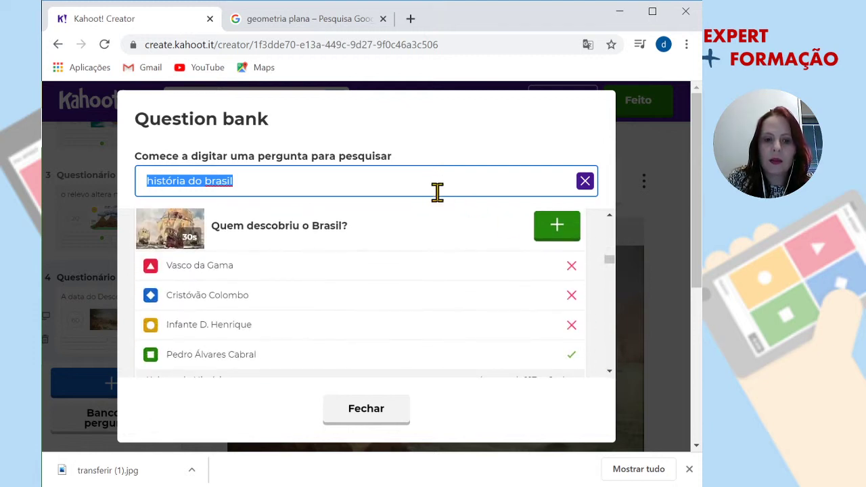
left_click(555, 232)
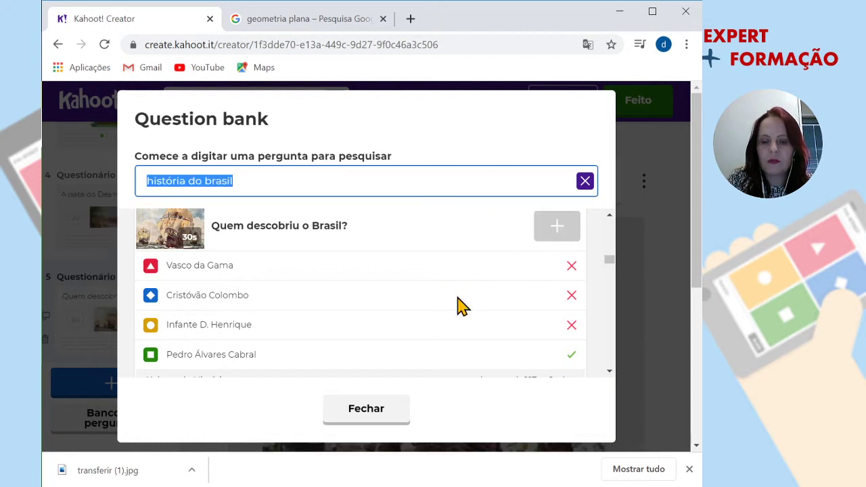
left_click(347, 417)
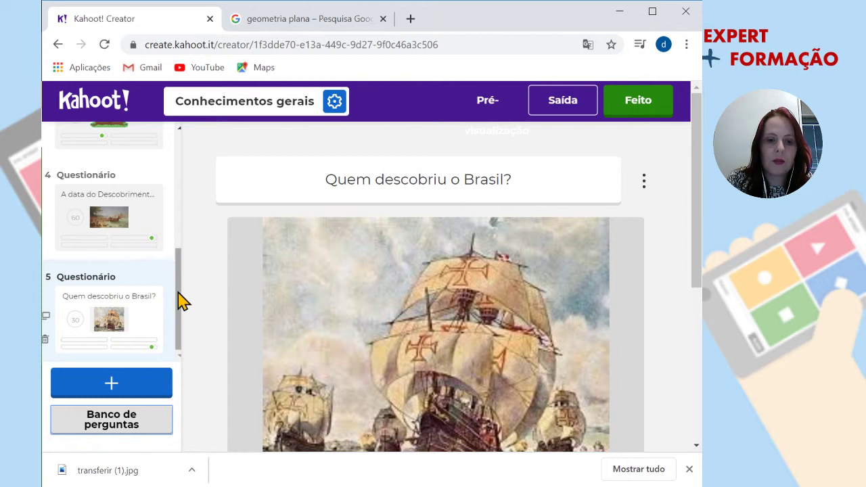
left_click_drag(178, 300, 175, 166)
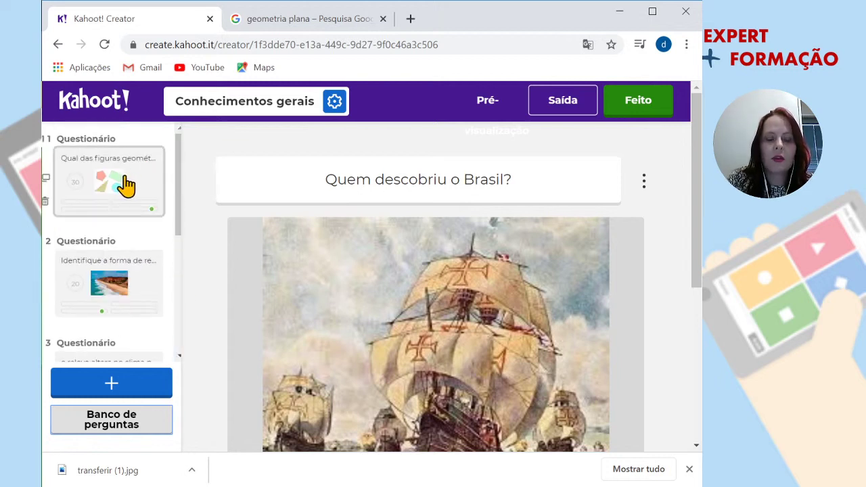
left_click_drag(127, 185, 130, 277)
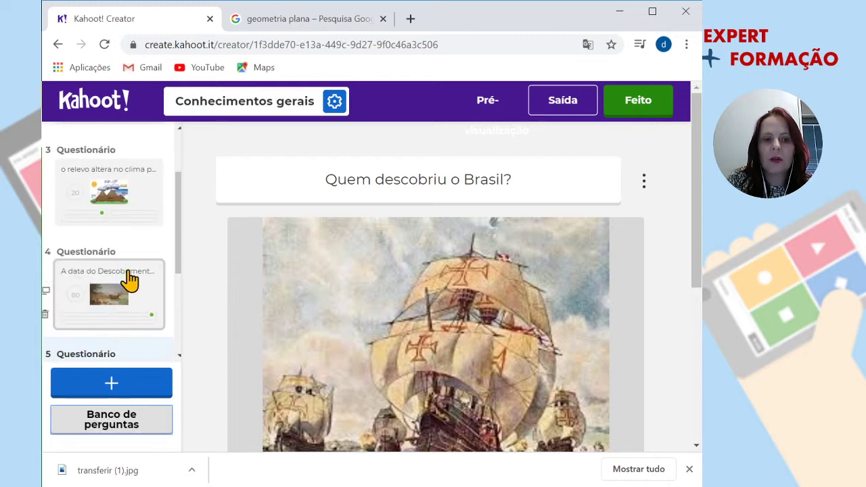
Step: Open the question "Identifique a forma de relevo" and set its time limit to 30 seconds
left_click_drag(120, 333, 112, 219)
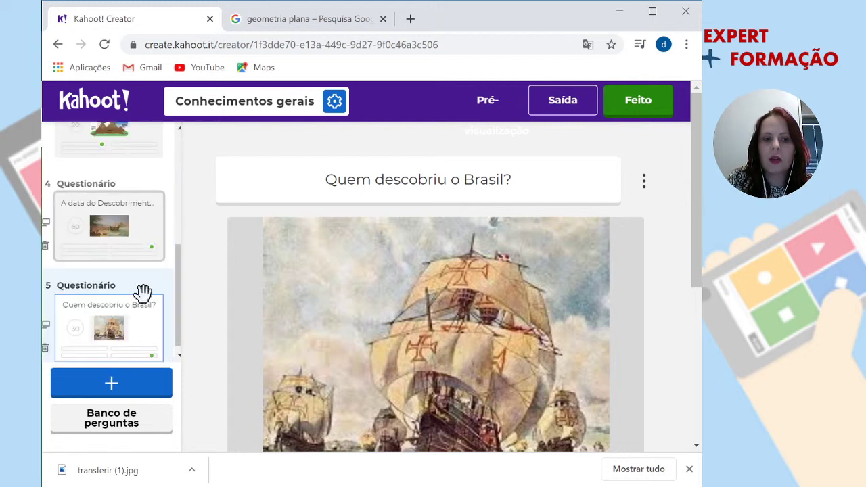
left_click_drag(180, 284, 167, 158)
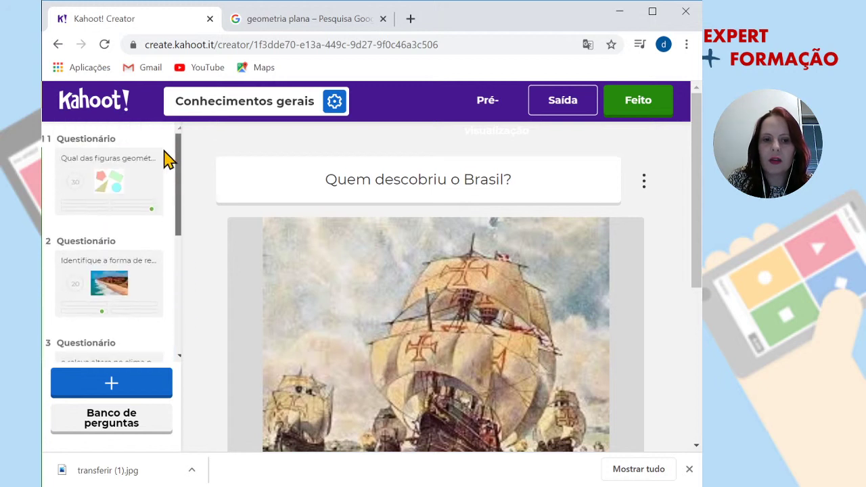
left_click(112, 265)
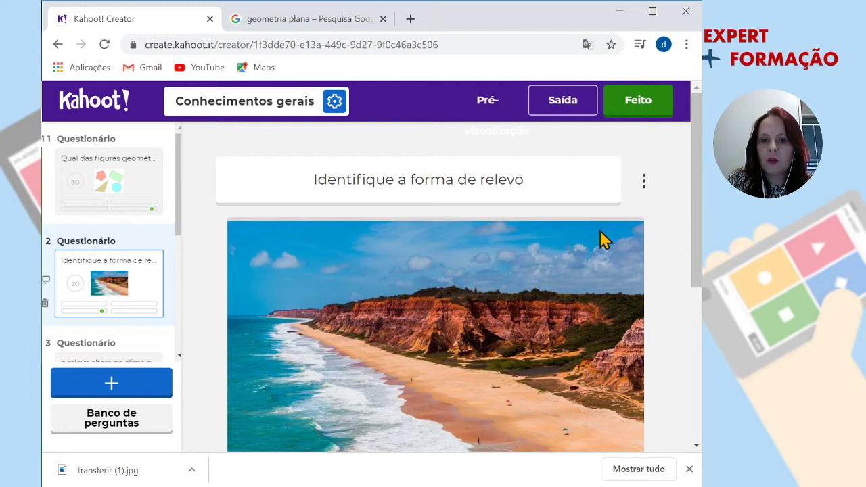
left_click(644, 182)
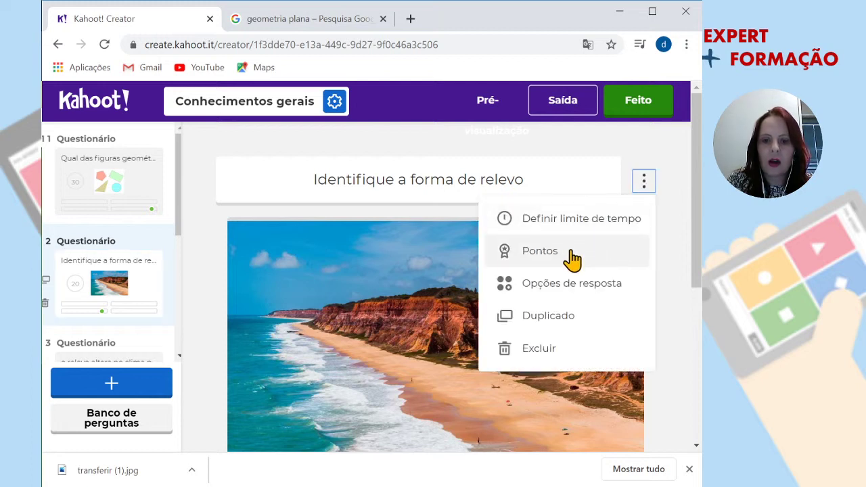
left_click(568, 219)
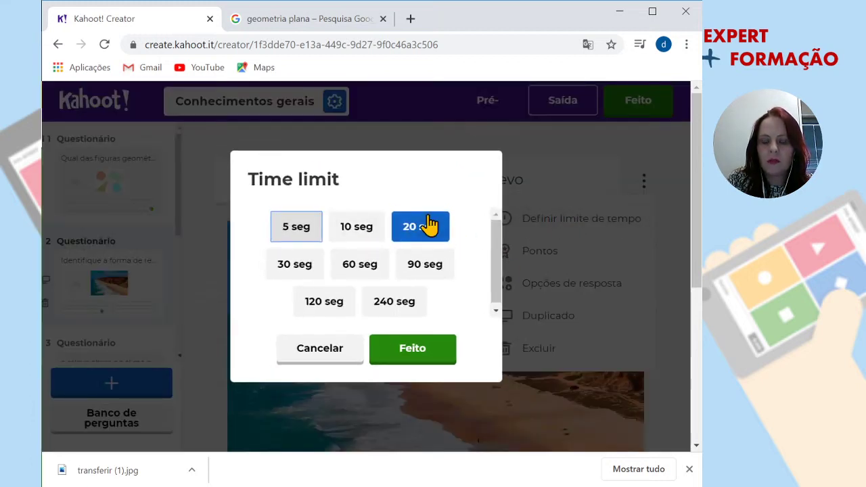
left_click(352, 278)
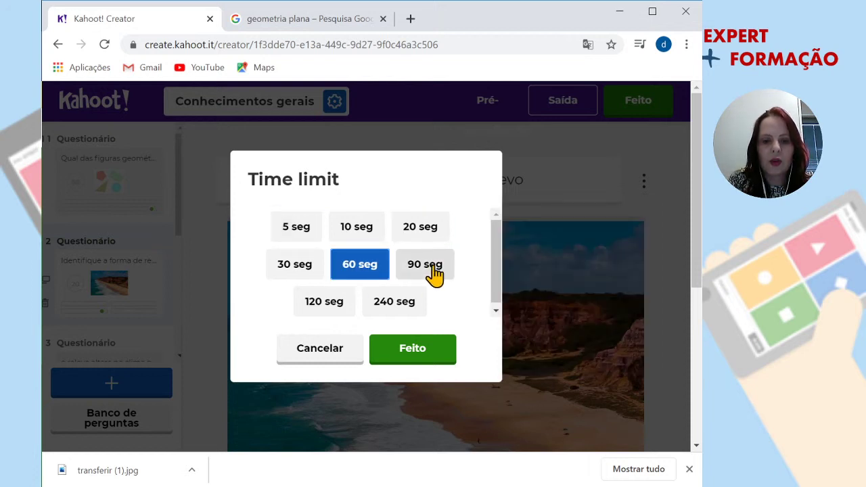
left_click(295, 271)
left_click(397, 365)
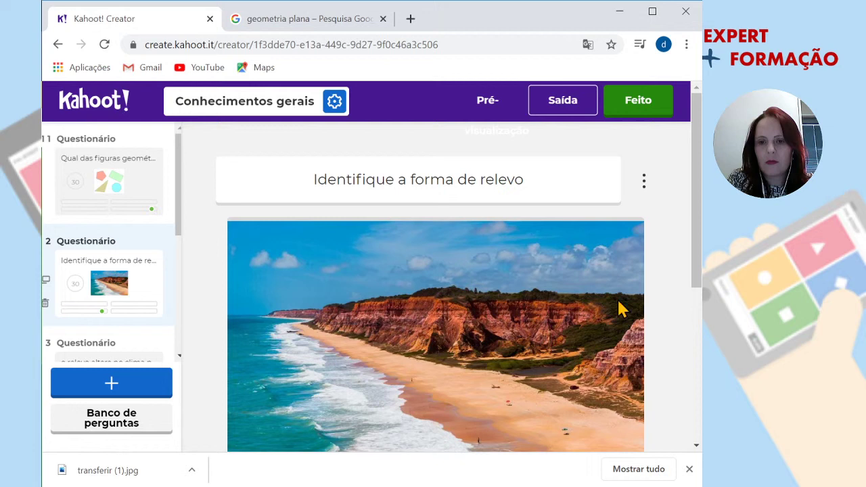
Step: Set the points of the question "Identifique a forma de relevo" to "em dobro"
left_click(645, 181)
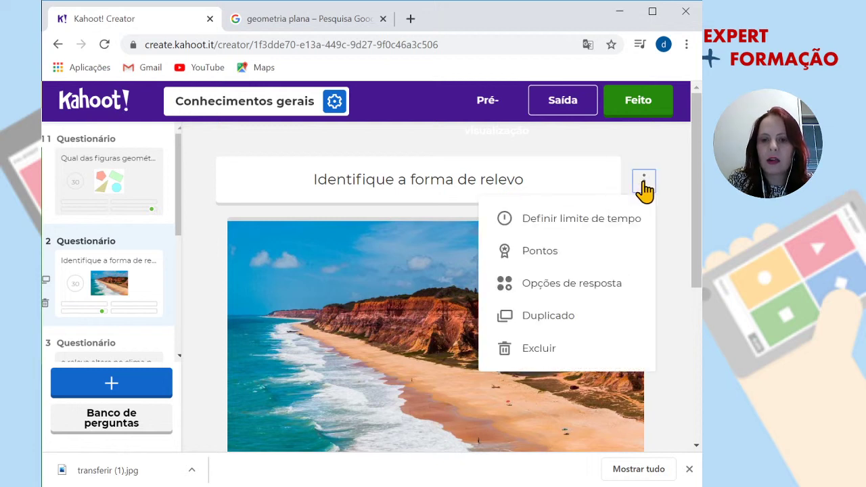
left_click(524, 261)
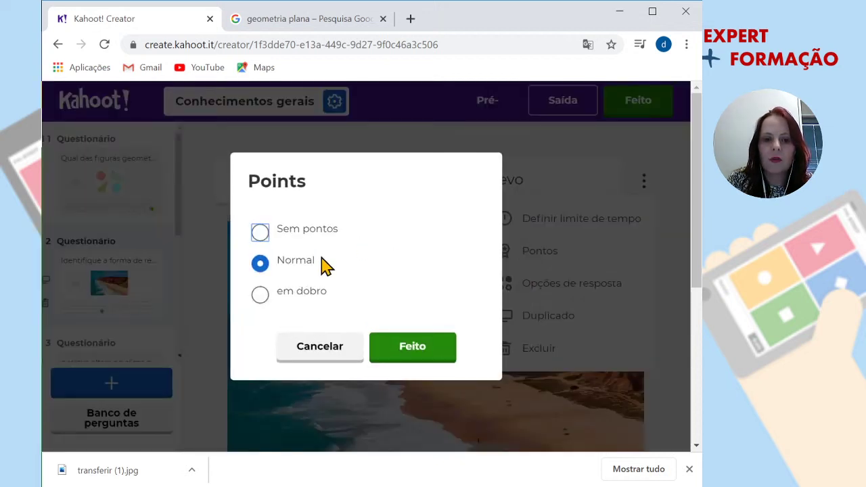
left_click(260, 295)
left_click(396, 356)
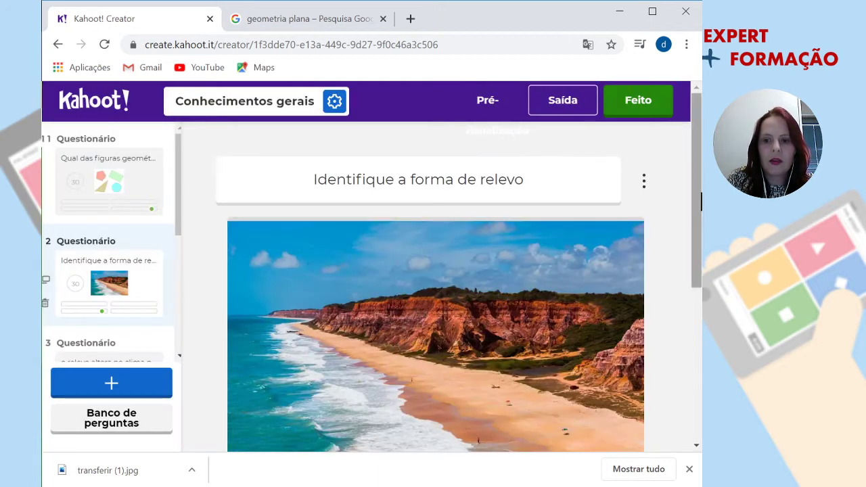
Step: Check the answers of "Identifique a forma de relevo" and "Quem descobriu o Brasil?" and finish editing the quiz
left_click_drag(697, 198, 696, 400)
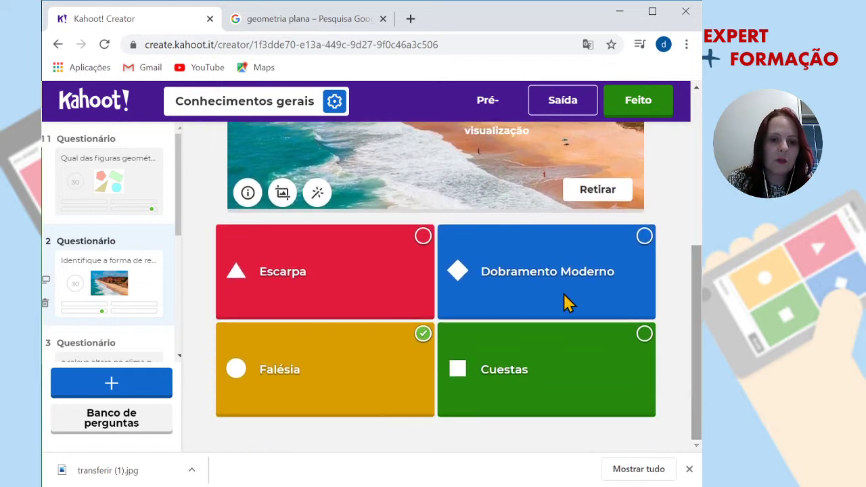
left_click_drag(179, 194, 178, 339)
left_click(138, 332)
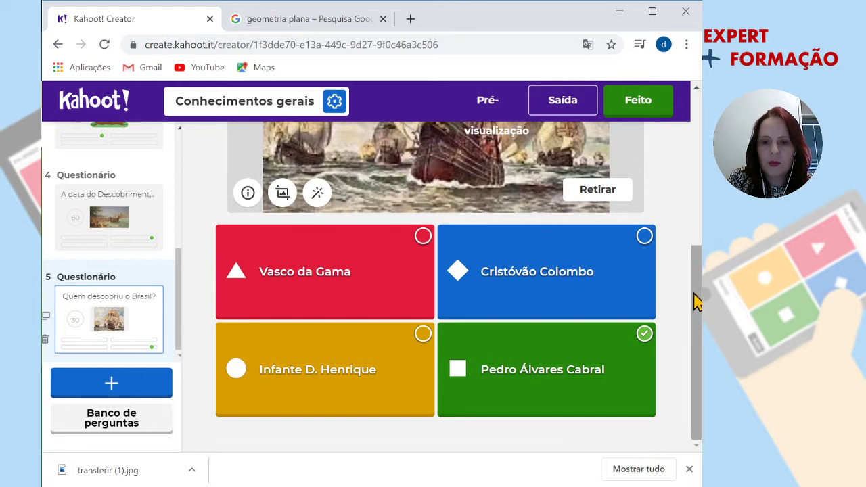
left_click_drag(699, 295, 671, 136)
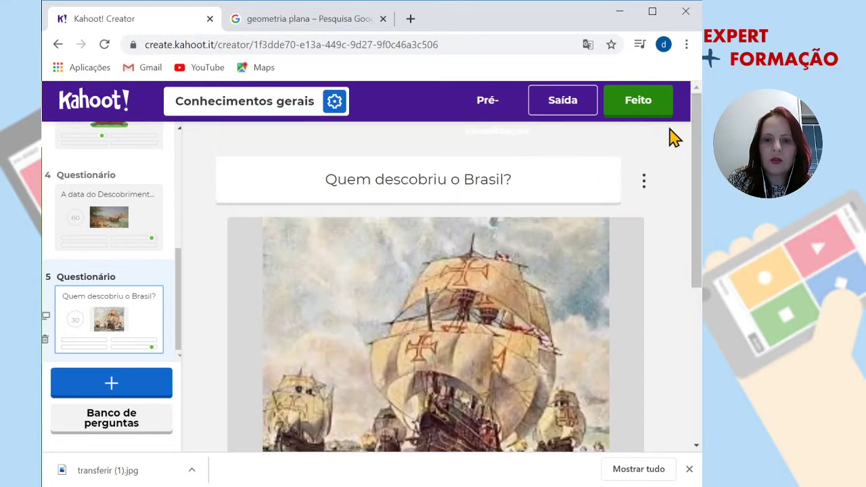
left_click(636, 103)
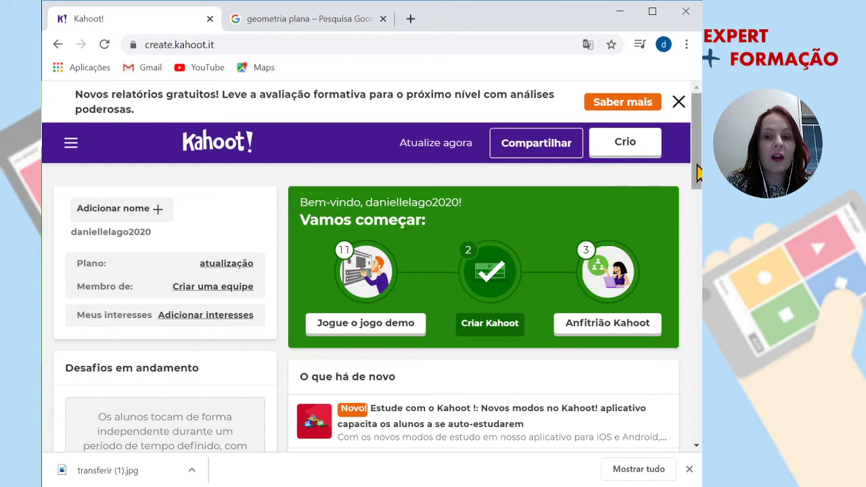
Step: Open the details of the "Conhecimentos gerais" quiz from the list of own kahoots and look over its questions
left_click_drag(699, 152, 699, 294)
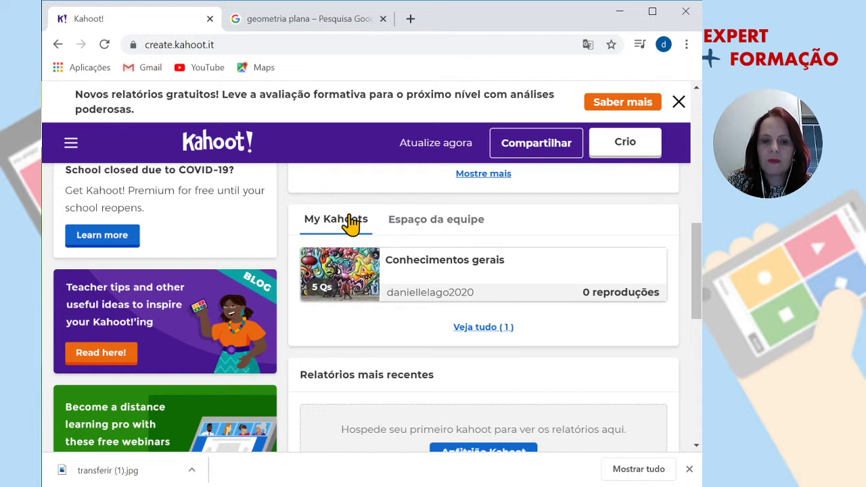
left_click(429, 270)
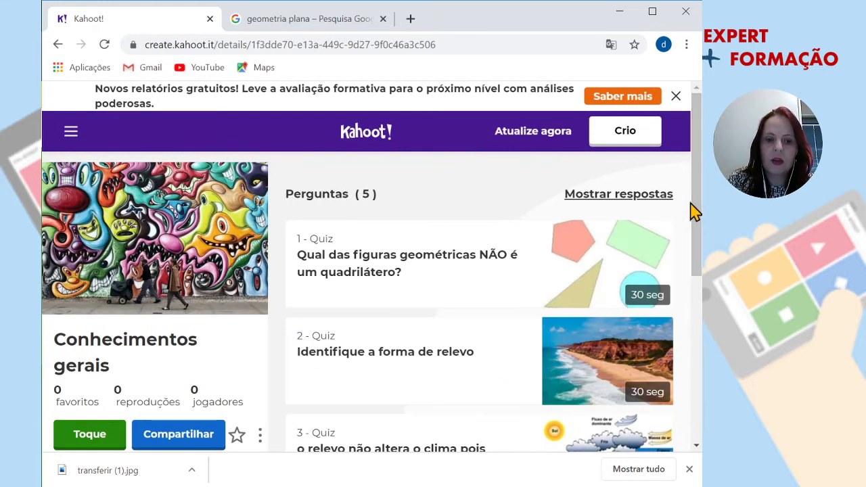
left_click_drag(694, 211, 695, 230)
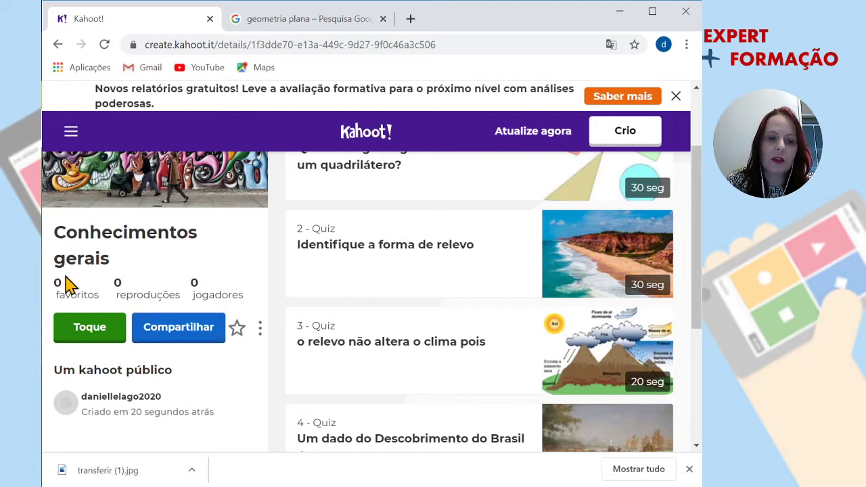
Step: Assign the quiz as a self-paced challenge with a deadline of Friday 15 May at 8:00 in the morning
left_click(93, 343)
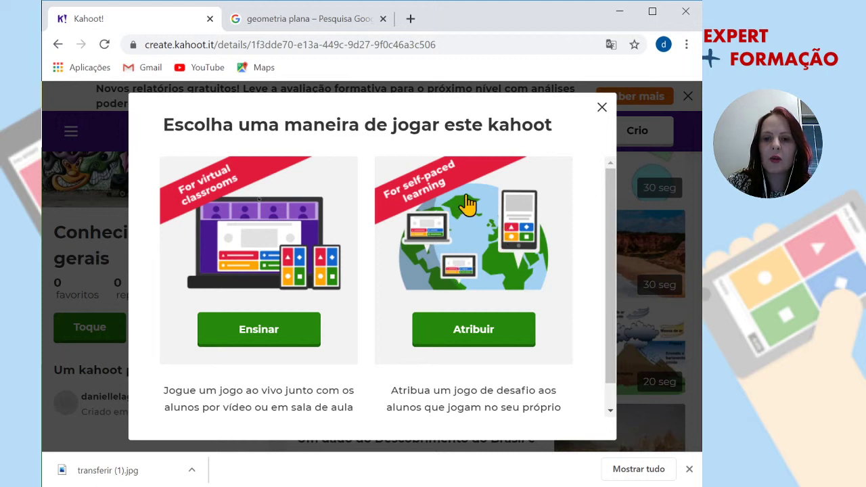
left_click(471, 339)
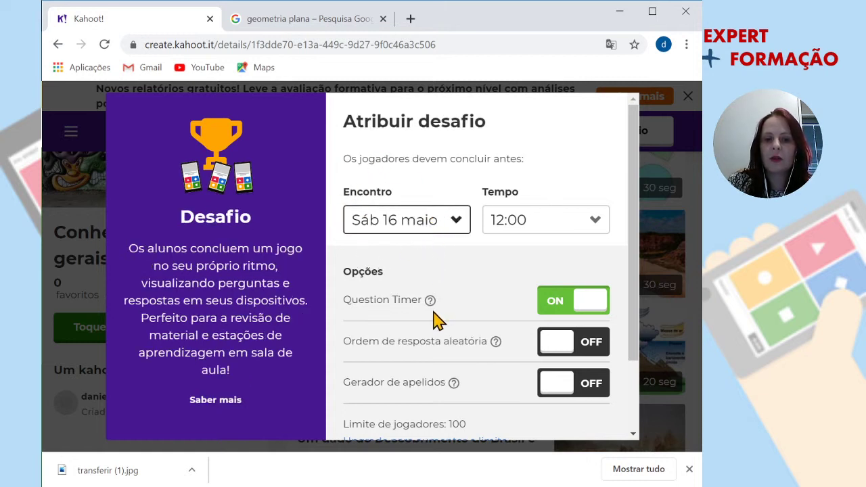
left_click(549, 227)
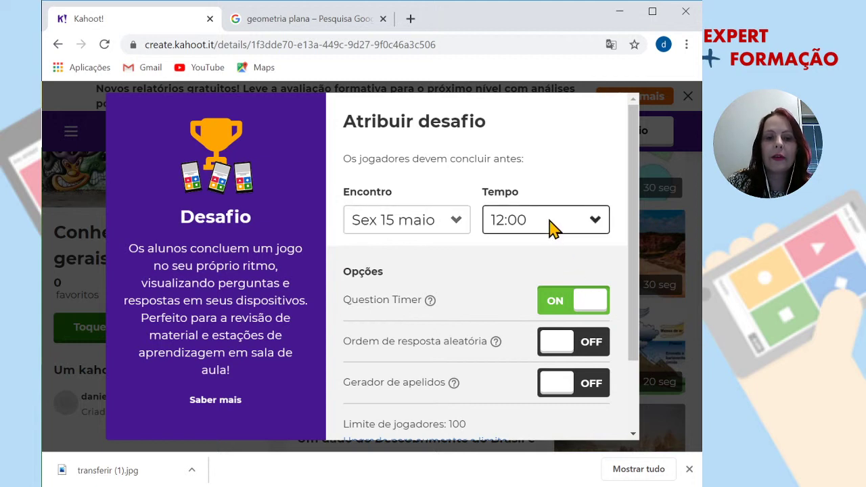
left_click(553, 384)
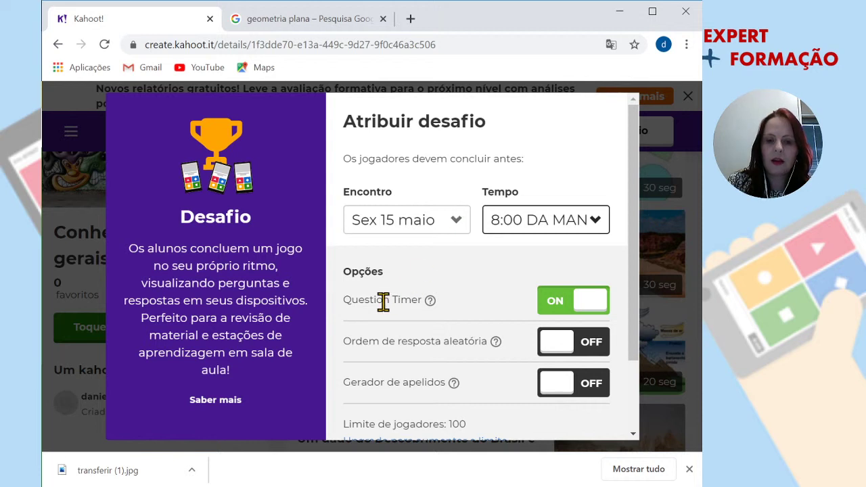
Step: Turn on random answer order for the challenge, keeping the question timer on, and create the challenge
mouse_move(430, 303)
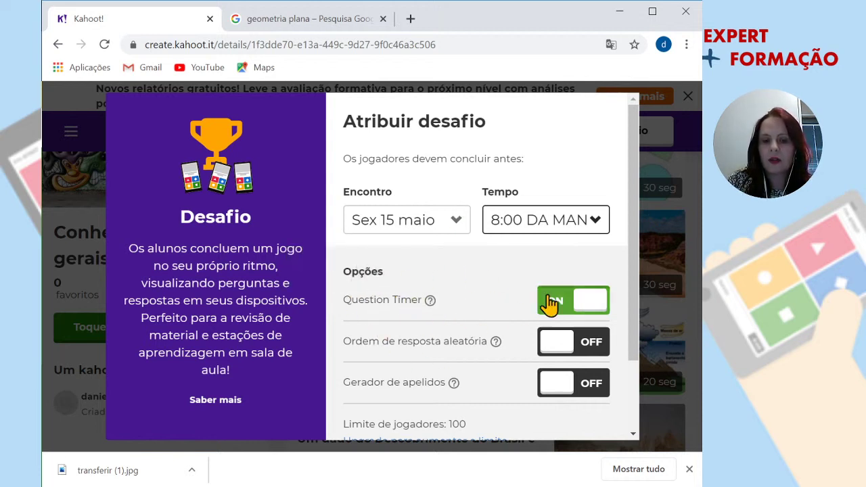
left_click_drag(635, 287, 635, 309)
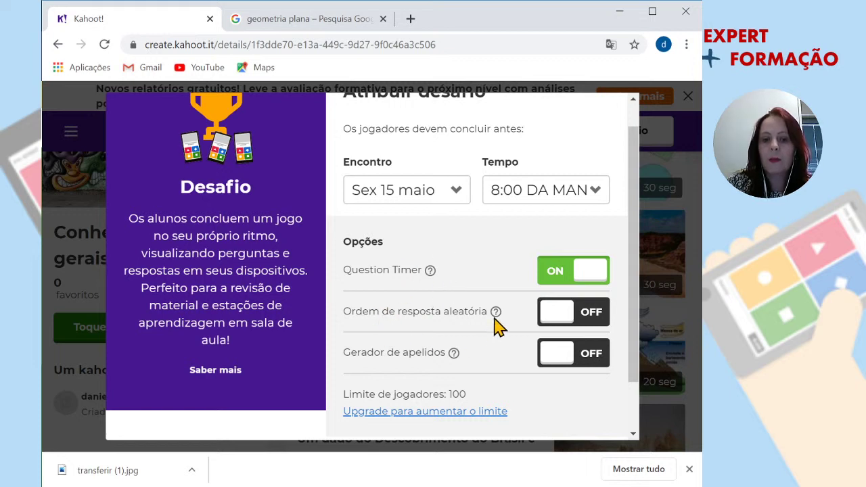
left_click(595, 322)
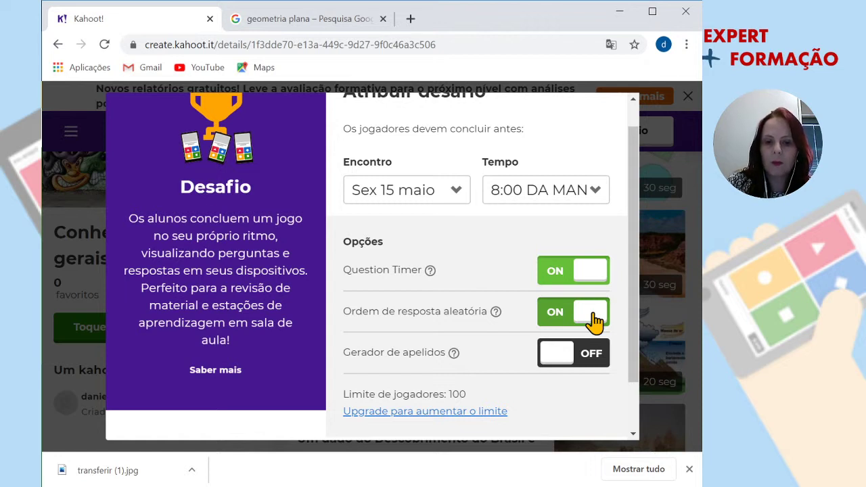
mouse_move(465, 361)
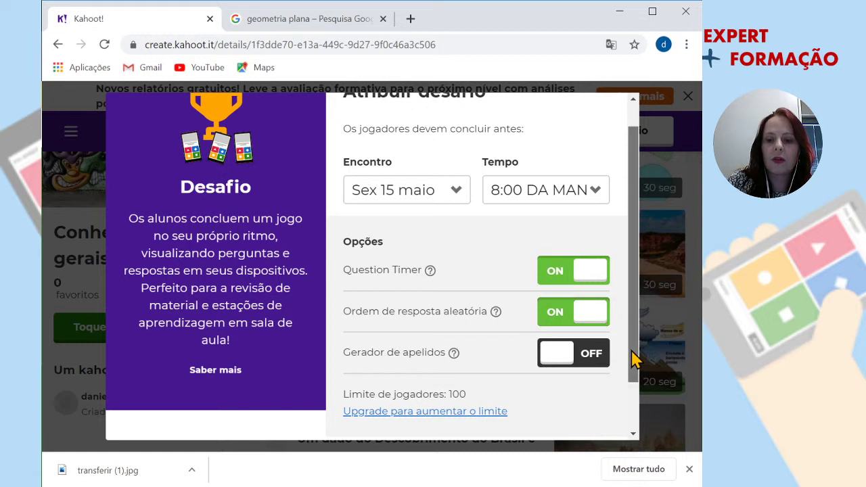
left_click_drag(633, 359, 638, 407)
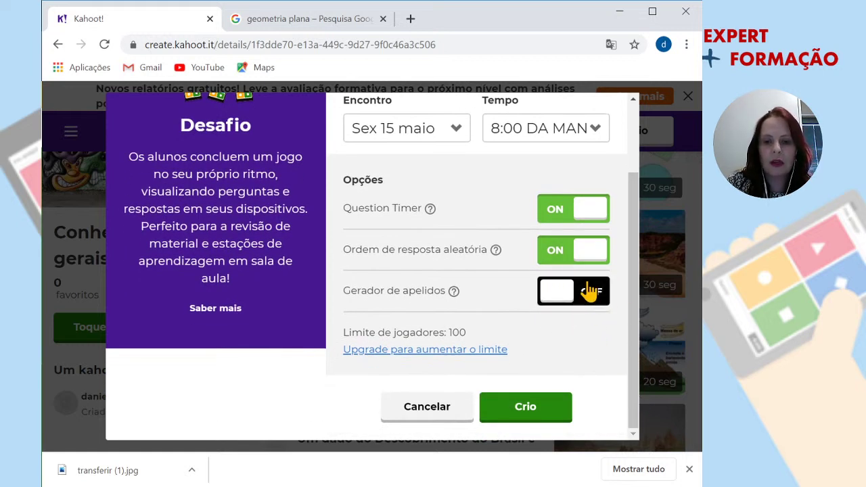
left_click(506, 420)
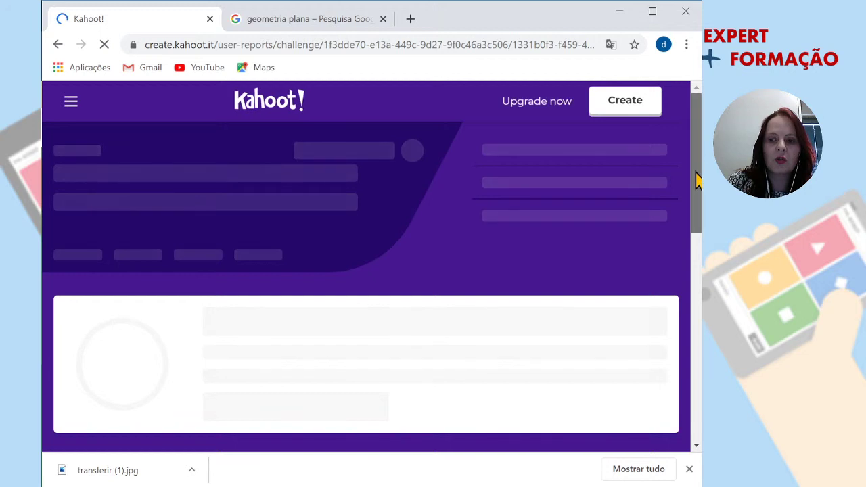
Step: Copy the challenge's invitation URL from the section for inviting more players
scroll(699, 183, "down", 1)
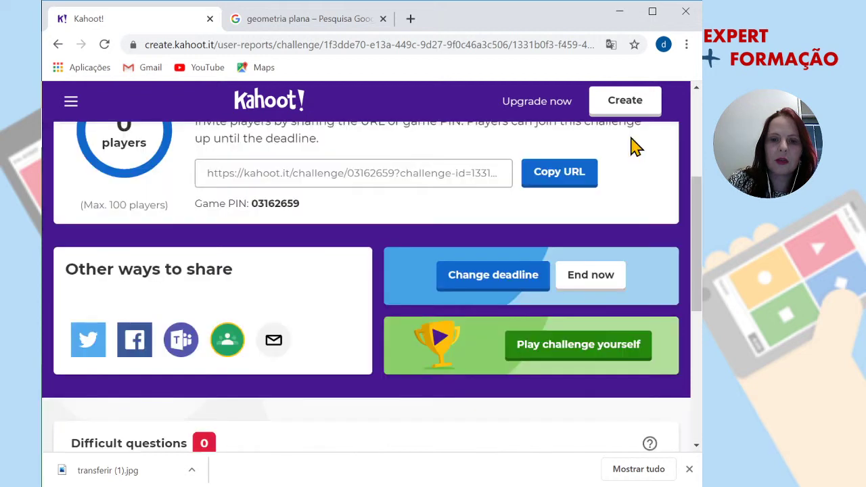
scroll(689, 176, "up", 2)
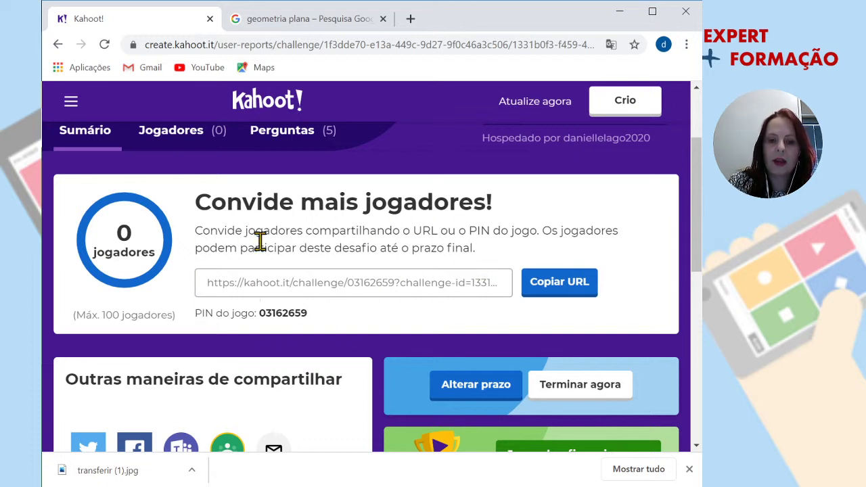
left_click(552, 284)
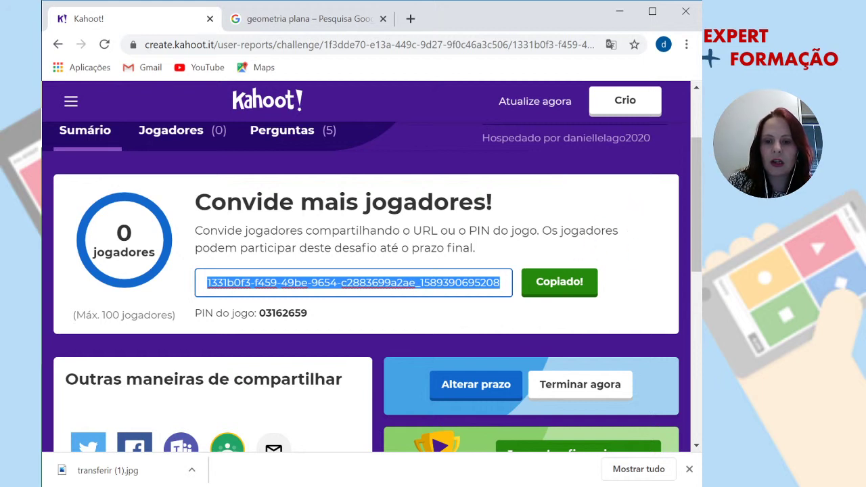
key("alt+Tab")
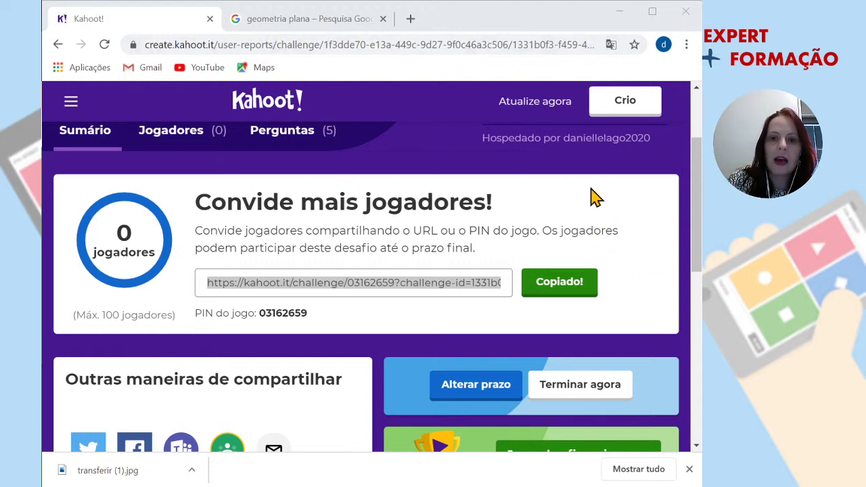
left_click(164, 29)
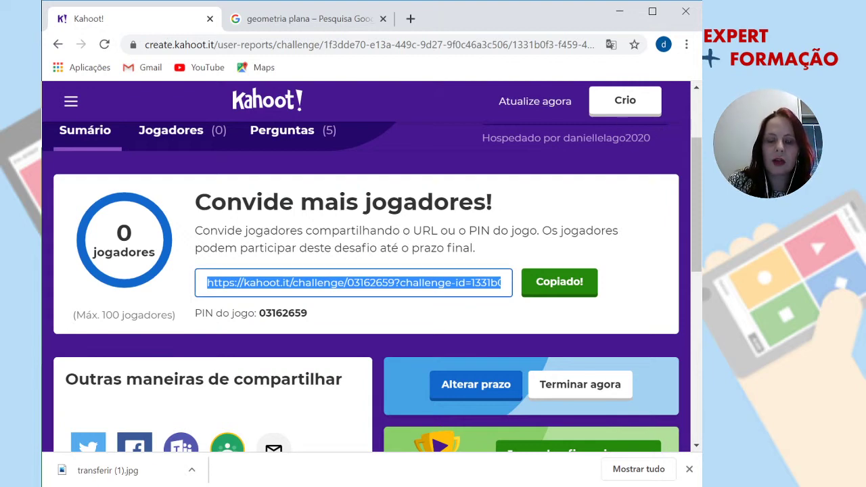
Step: Examine the challenge report's sharing options, its sections on difficult questions and players needing help, and its deadline details
left_click_drag(697, 197, 697, 240)
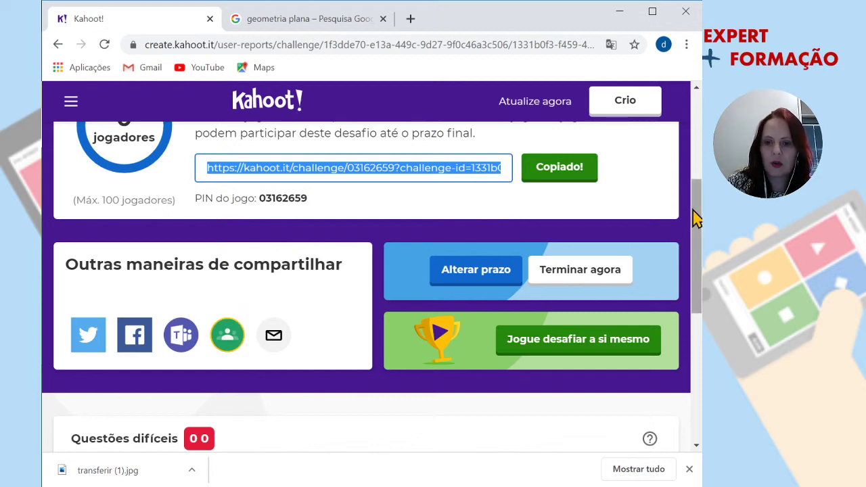
left_click_drag(697, 218, 698, 336)
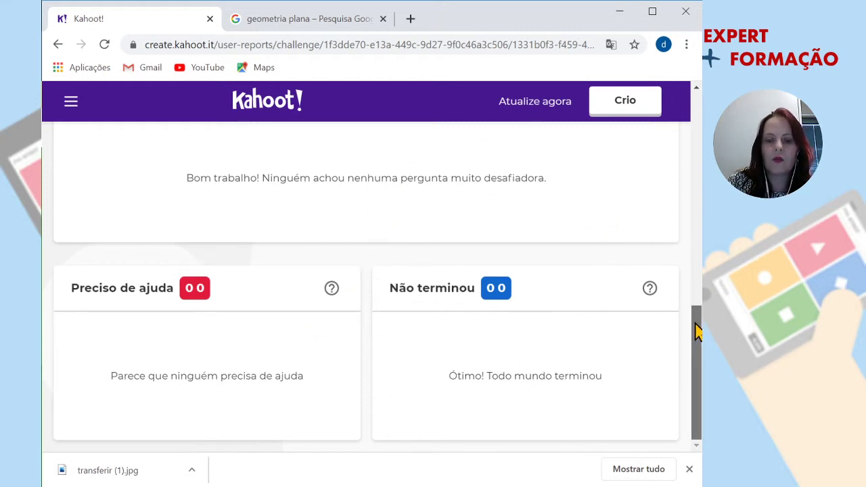
left_click_drag(696, 333, 657, 113)
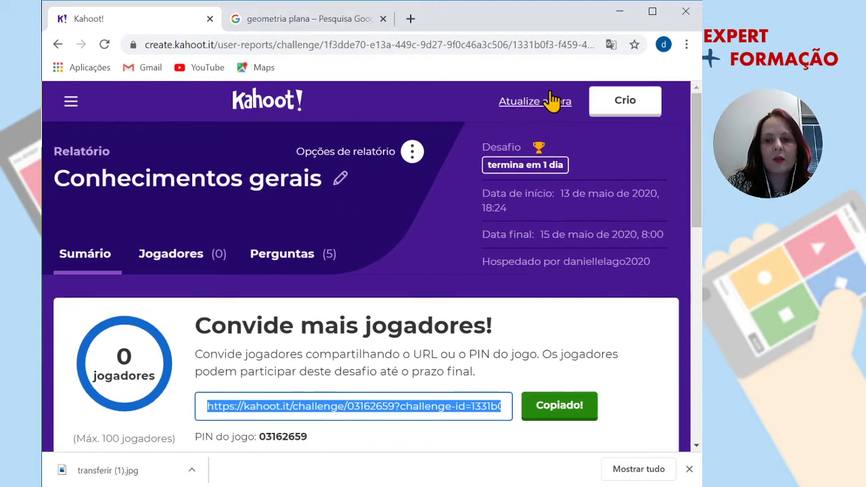
Step: Sign in to Kahoot! in the other browser window and open the ongoing challenge report of "Plataforma Kahoot - Professores"
left_click(688, 13)
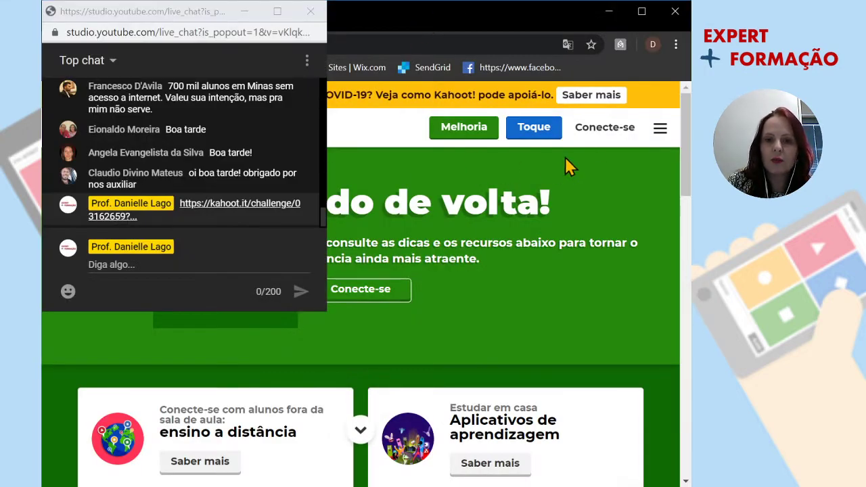
left_click(619, 135)
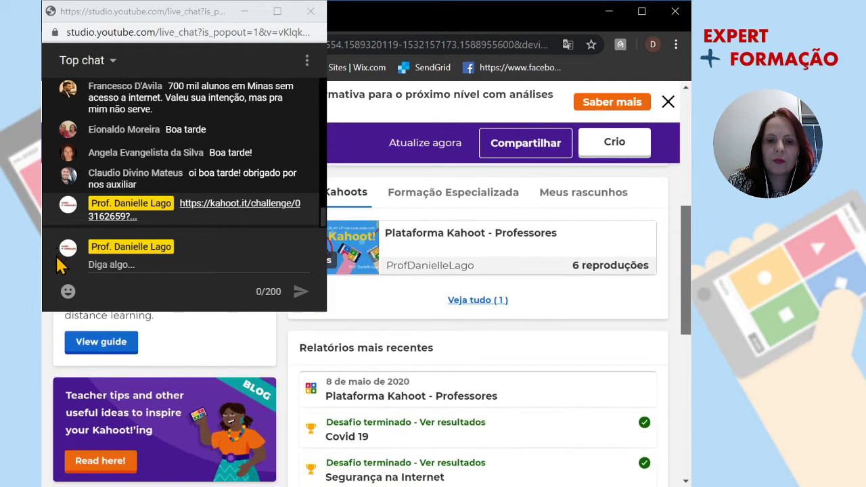
left_click(443, 251)
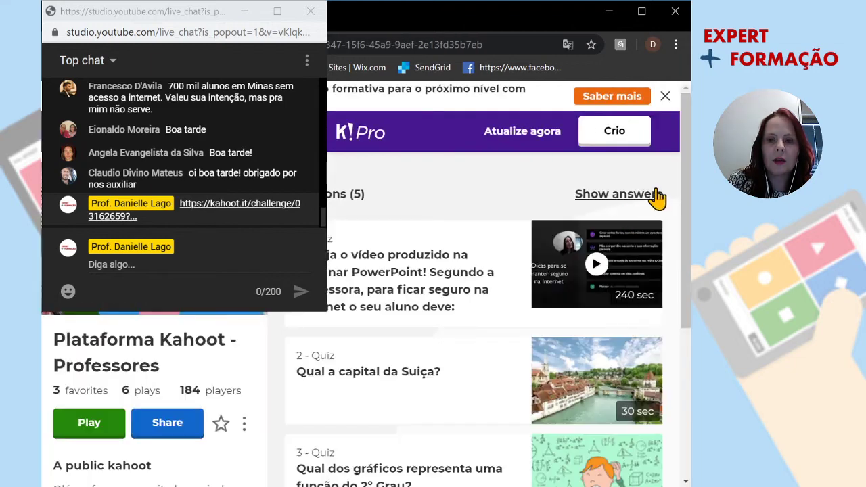
scroll(48, 168, "down", 2)
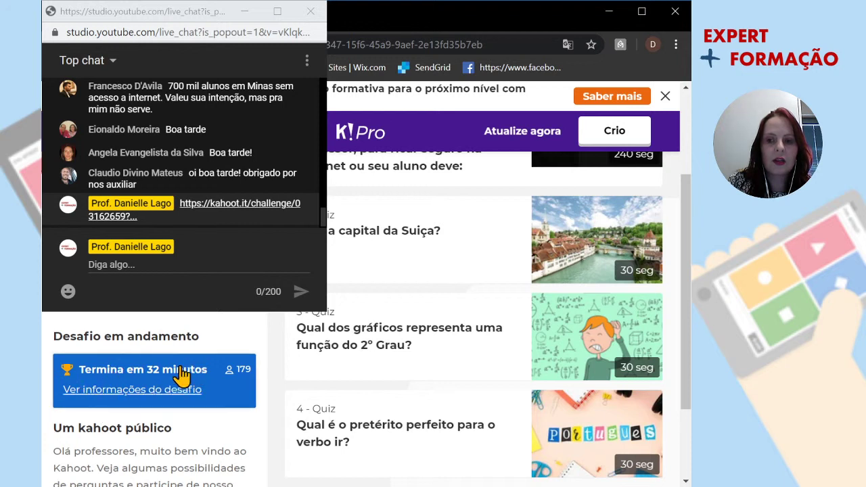
left_click(107, 393)
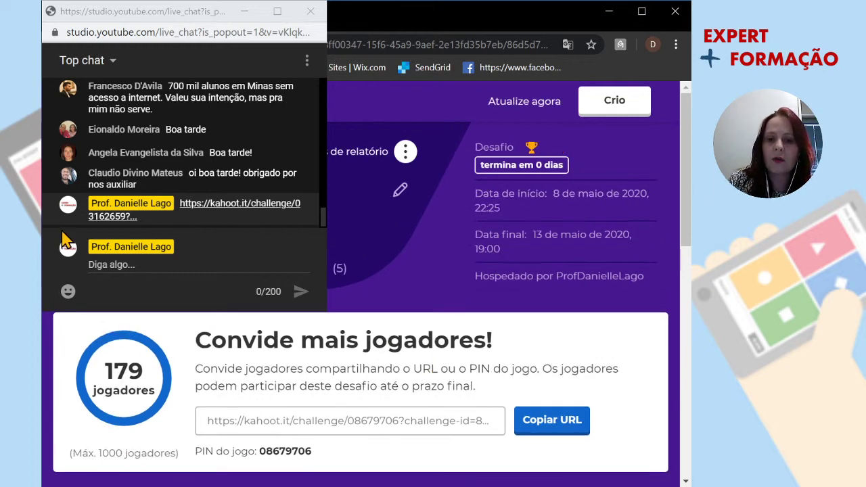
Step: Examine the challenge summary and the full list of difficult questions, including how many players chose each answer
left_click_drag(687, 215, 687, 275)
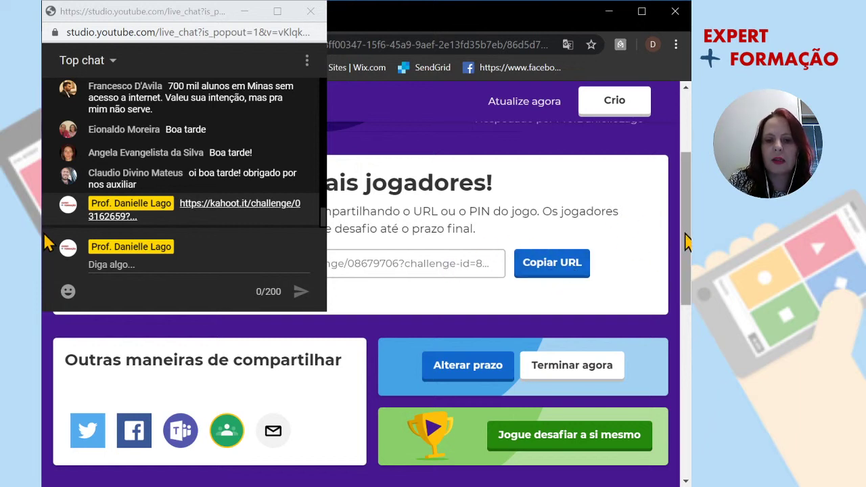
left_click_drag(684, 236, 687, 292)
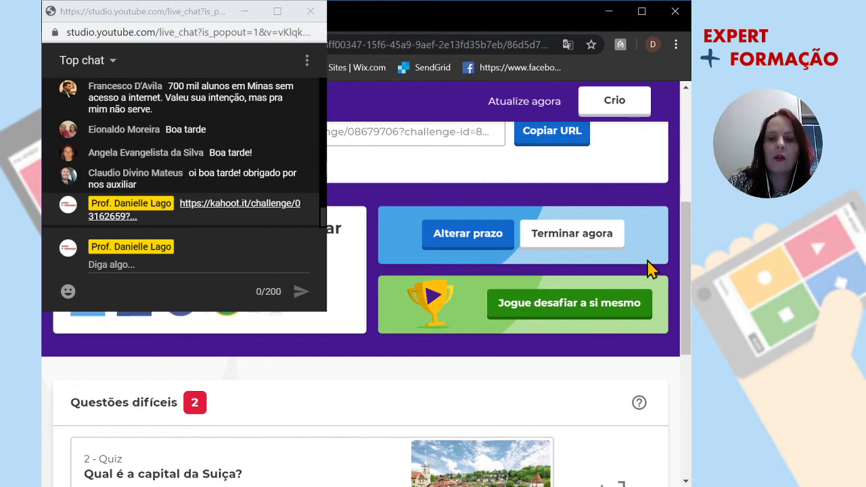
left_click_drag(686, 251, 689, 304)
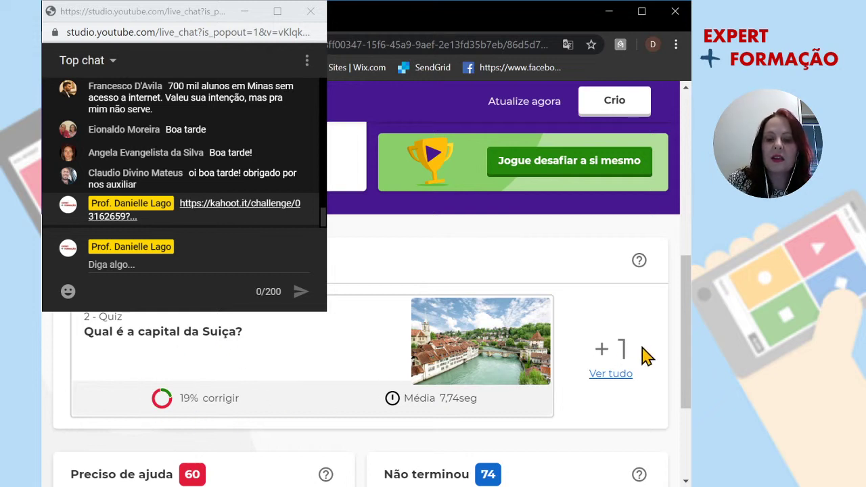
left_click(601, 381)
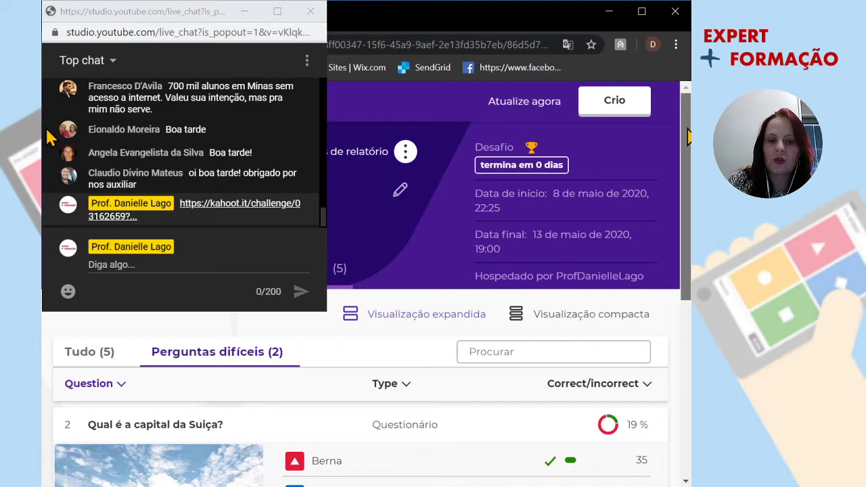
scroll(52, 135, "down", 3)
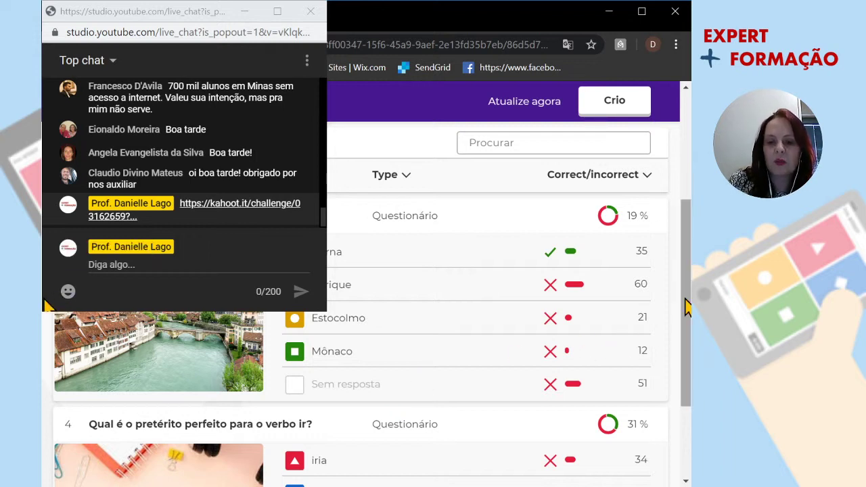
scroll(684, 306, "down", 2)
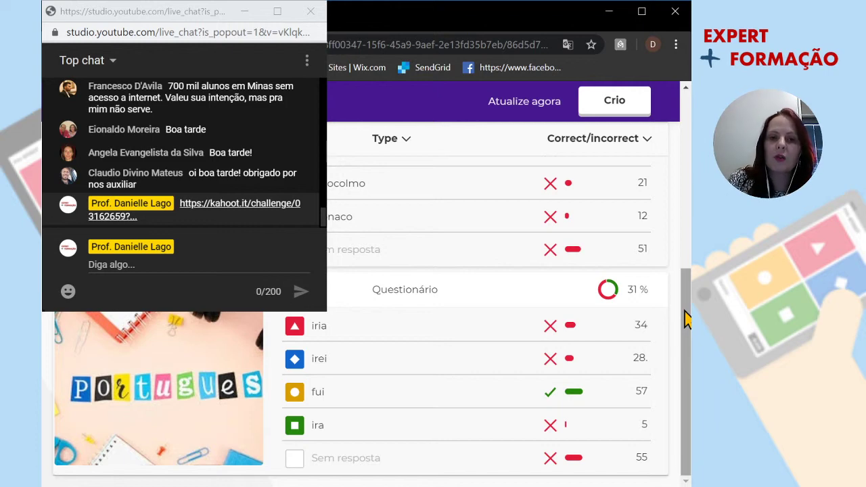
Step: Show the challenge's player list, load more players, and review their ranking, correct-answer percentages and final scores
left_click_drag(685, 319, 685, 156)
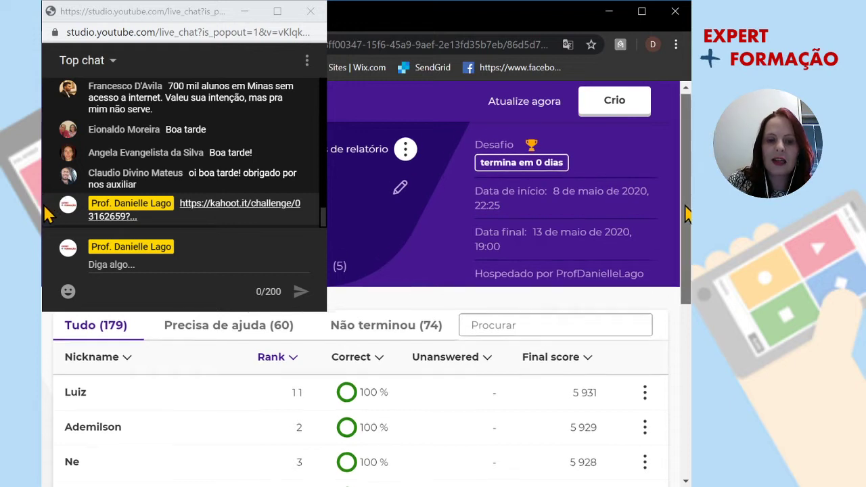
scroll(687, 212, "down", 5)
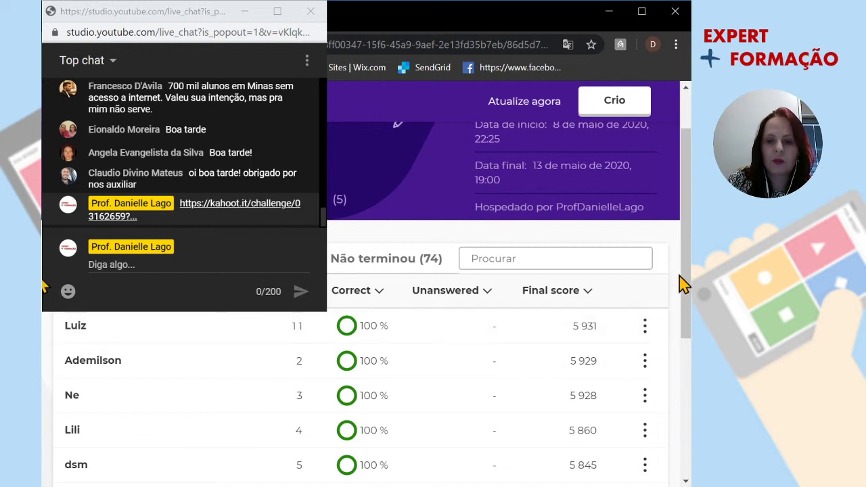
left_click_drag(686, 285, 615, 460)
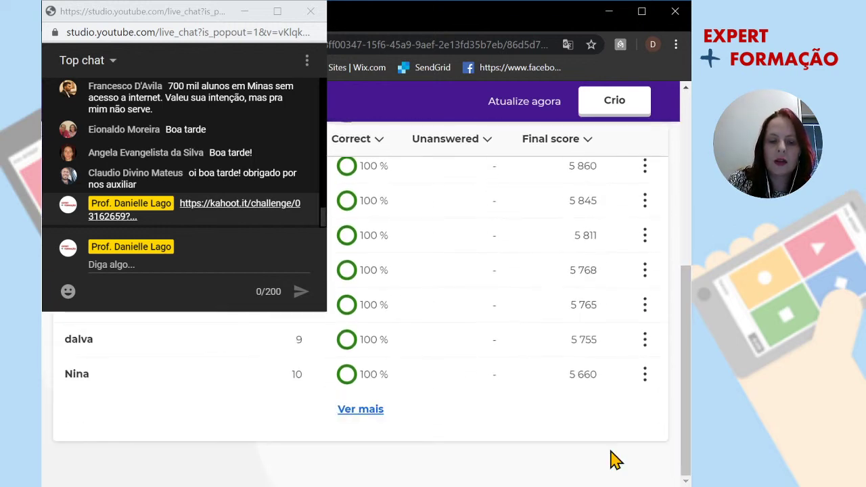
left_click(361, 410)
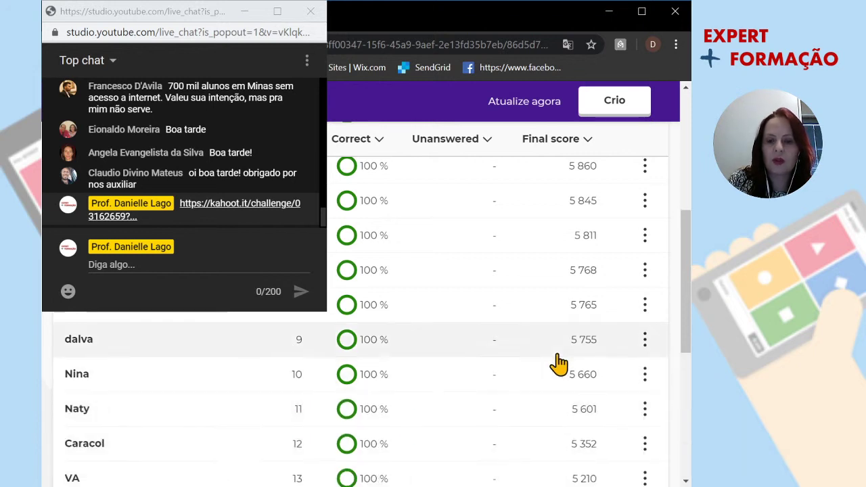
left_click_drag(686, 323, 681, 271)
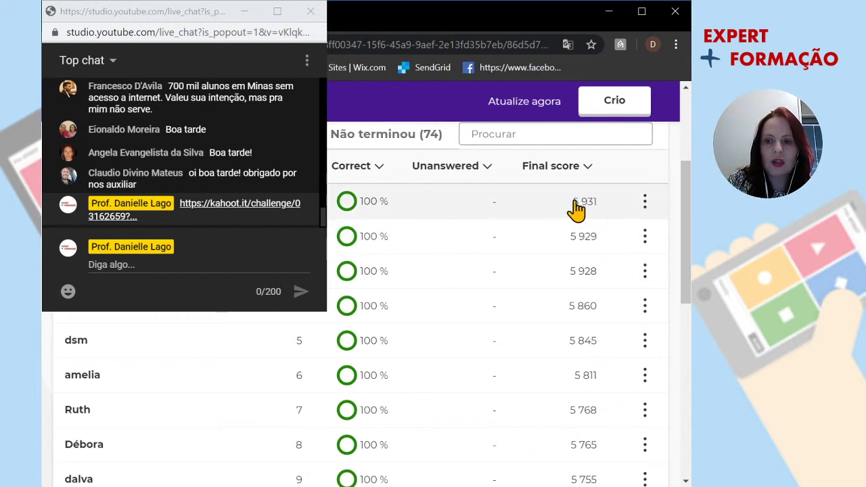
Step: Close the live chat window and review the individual answers of the player ranked 14
left_click(317, 15)
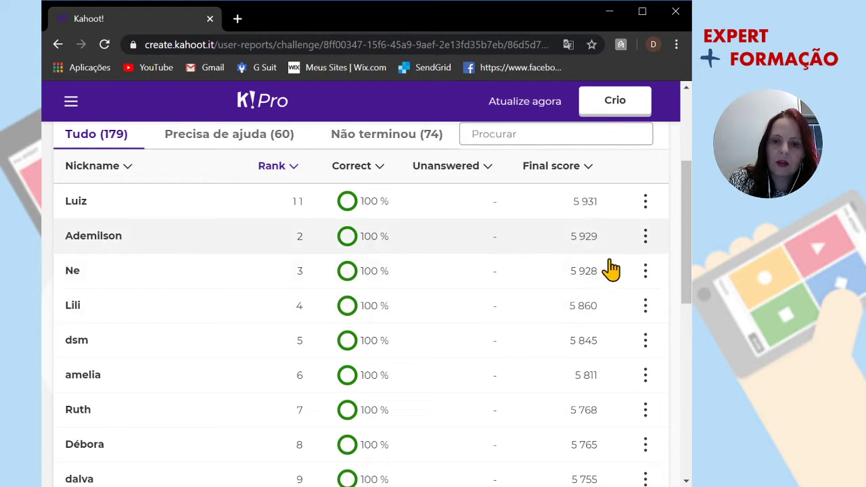
left_click_drag(688, 234, 688, 330)
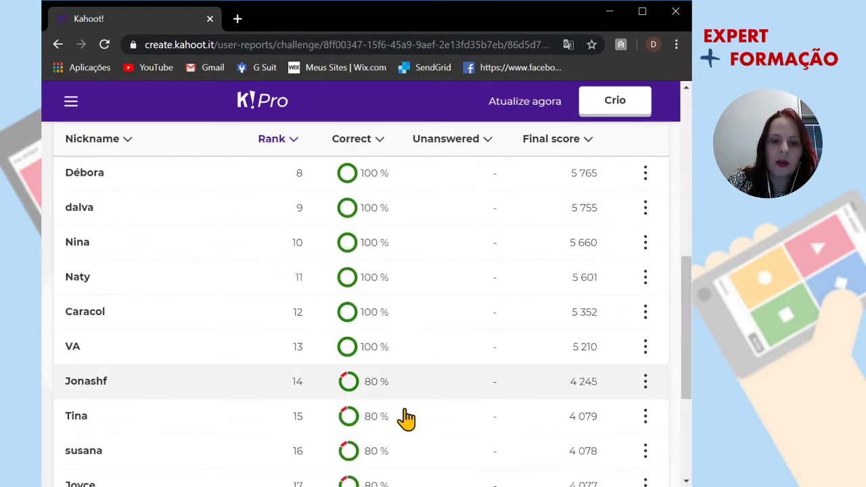
left_click(364, 393)
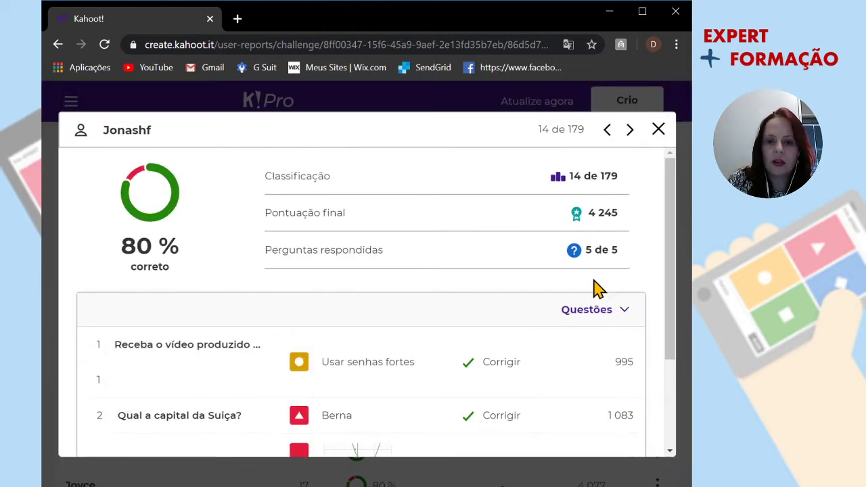
left_click_drag(672, 266, 684, 379)
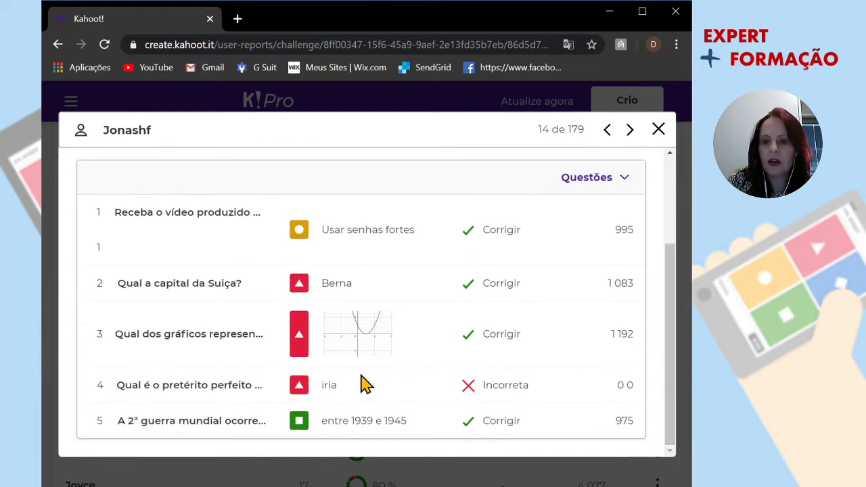
left_click(659, 129)
Step: Filter the player list to those needing help and review the individual answers of the player ranked 123
left_click_drag(686, 271, 681, 161)
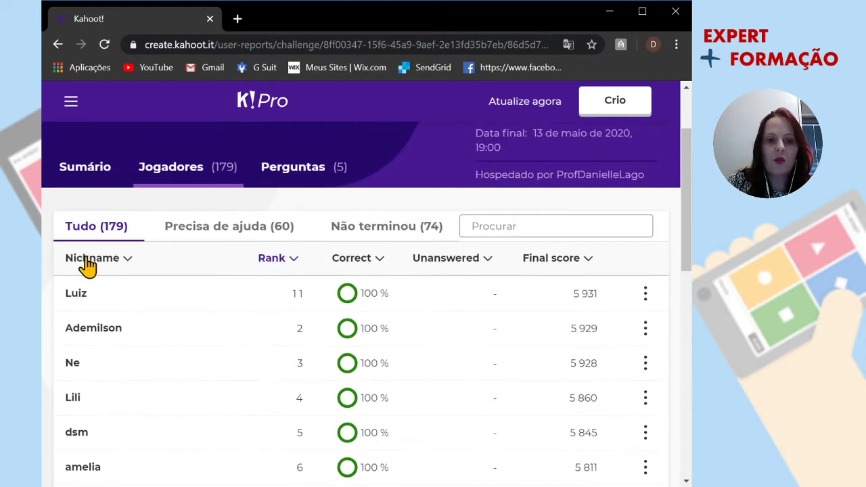
left_click(210, 234)
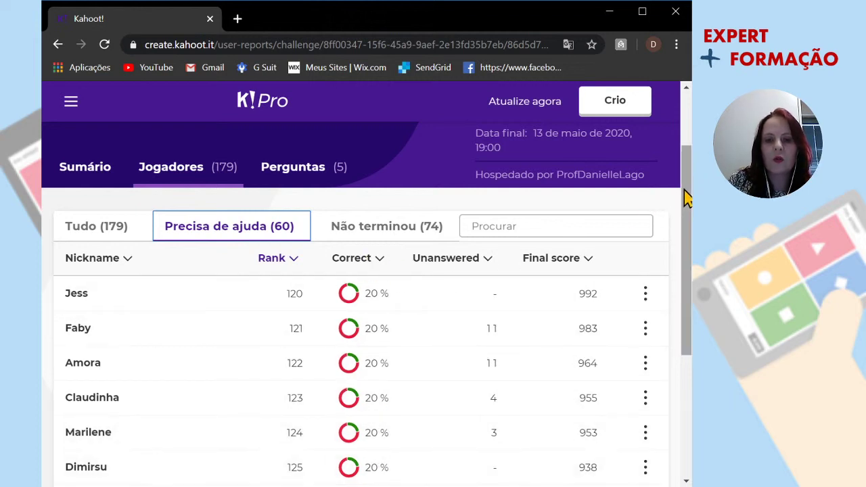
left_click_drag(687, 199, 687, 241)
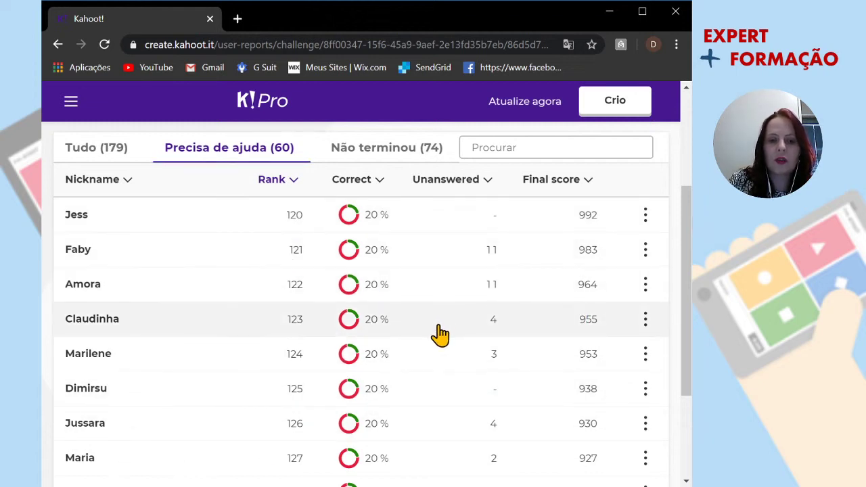
left_click(439, 324)
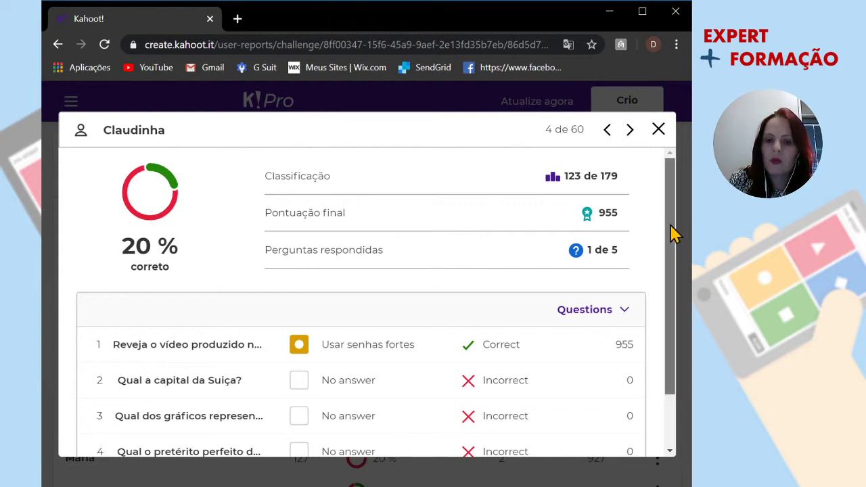
left_click_drag(674, 234, 681, 300)
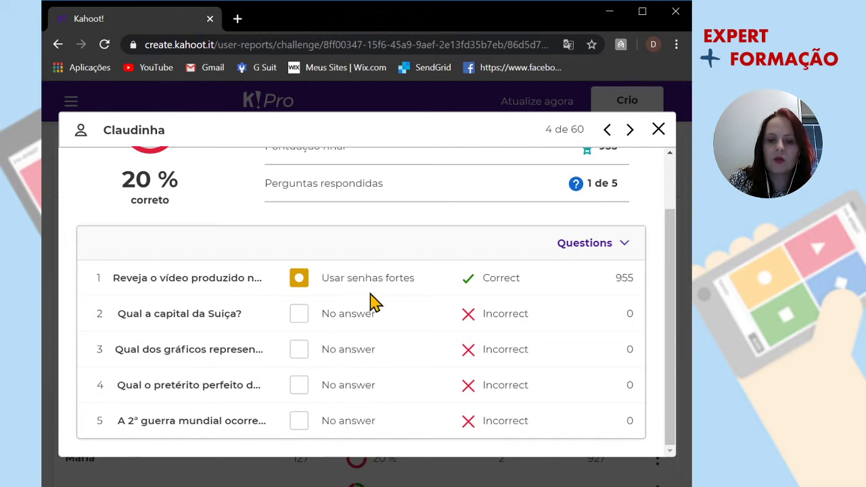
left_click(658, 130)
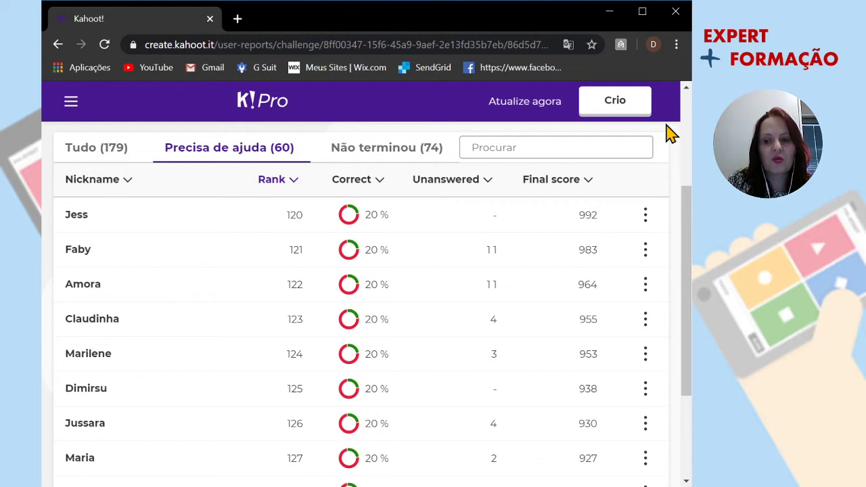
left_click(607, 15)
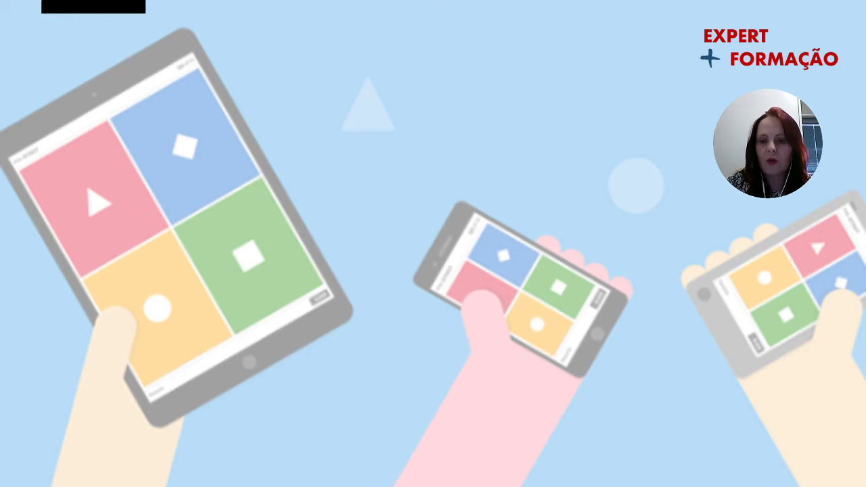